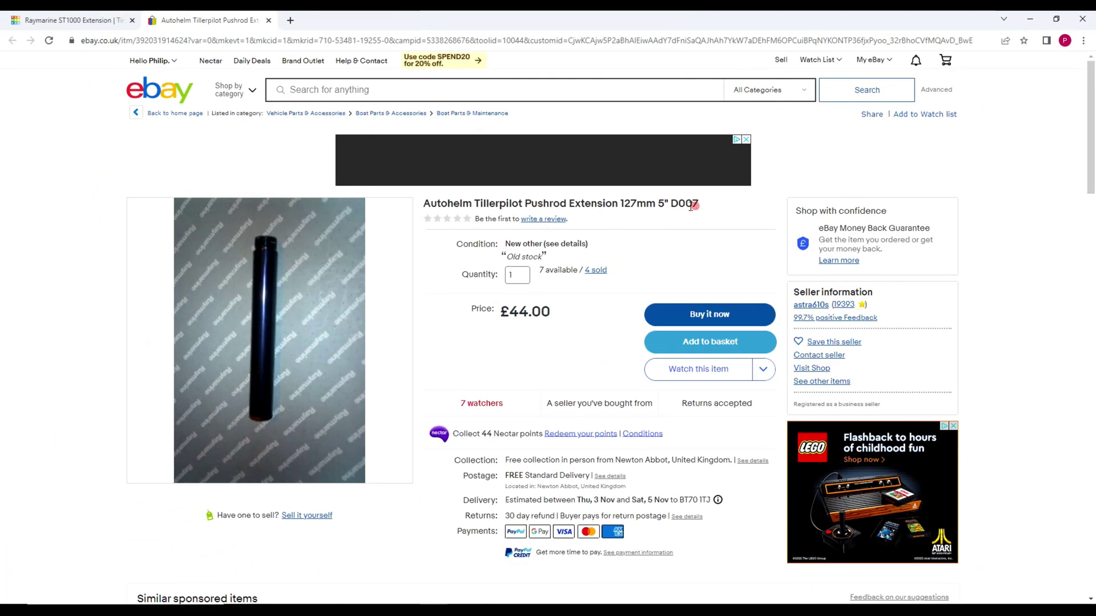
- Select the pushrod extension's eBay listing title, then go to the Tinkercad designs dashboard
{"action": "left_click_drag", "start_coordinate": [692, 205], "coordinate": [438, 207]}
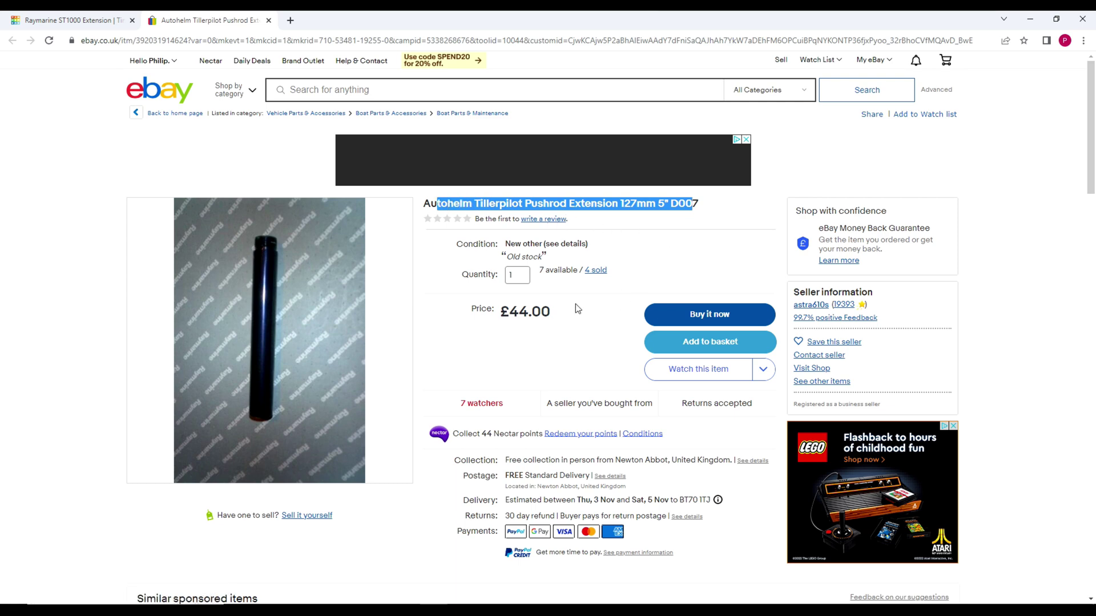
{"action": "left_click", "coordinate": [107, 18]}
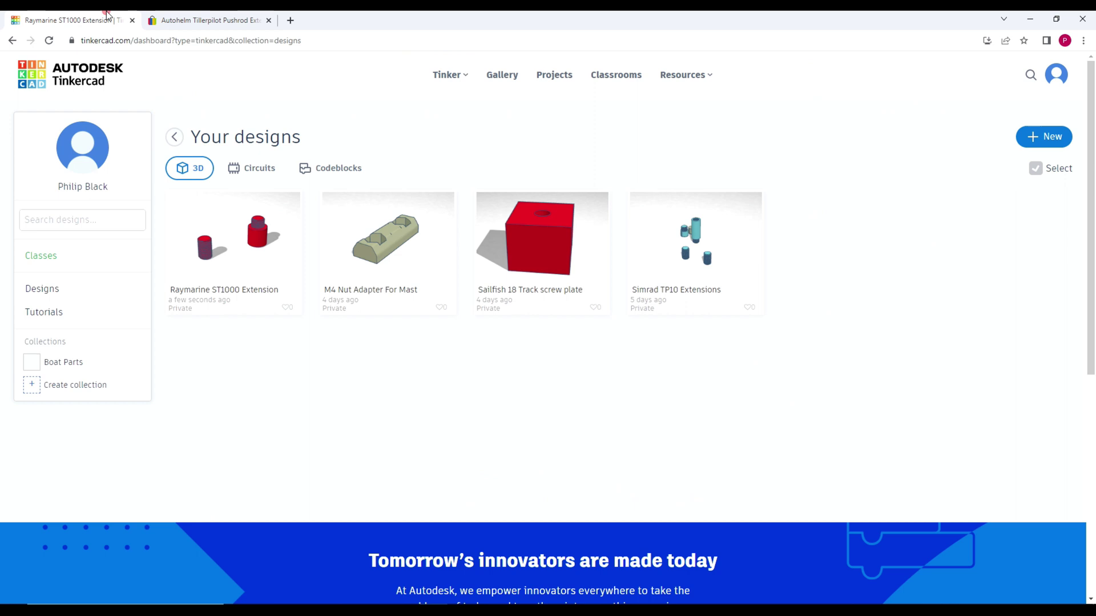
- Open the Sailfish 18 Track screw plate design in the 3D editor
{"action": "left_click", "coordinate": [551, 244]}
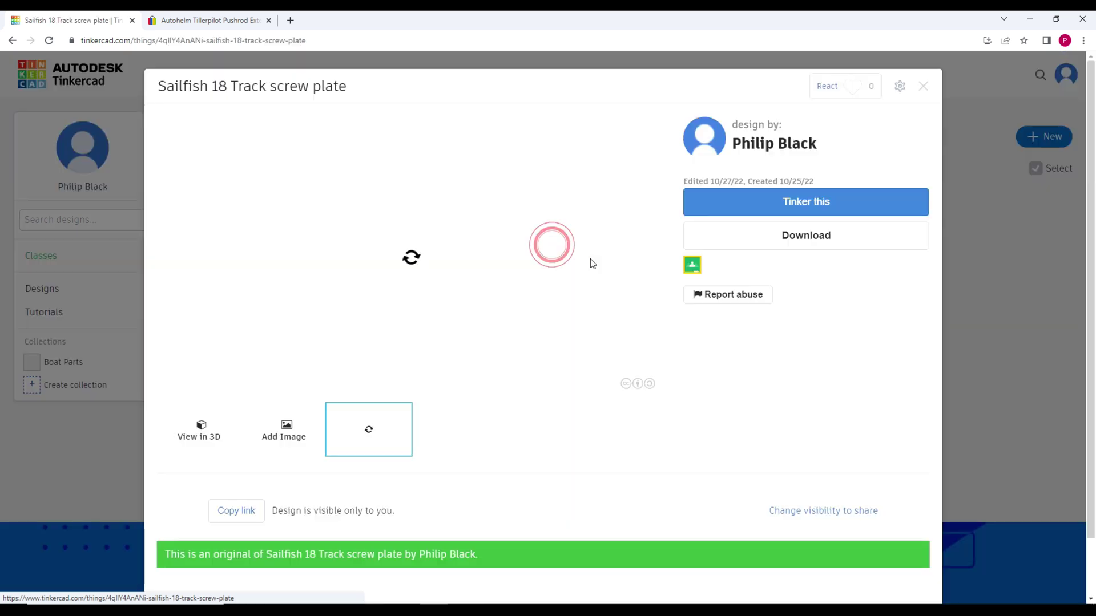
{"action": "left_click", "coordinate": [740, 210]}
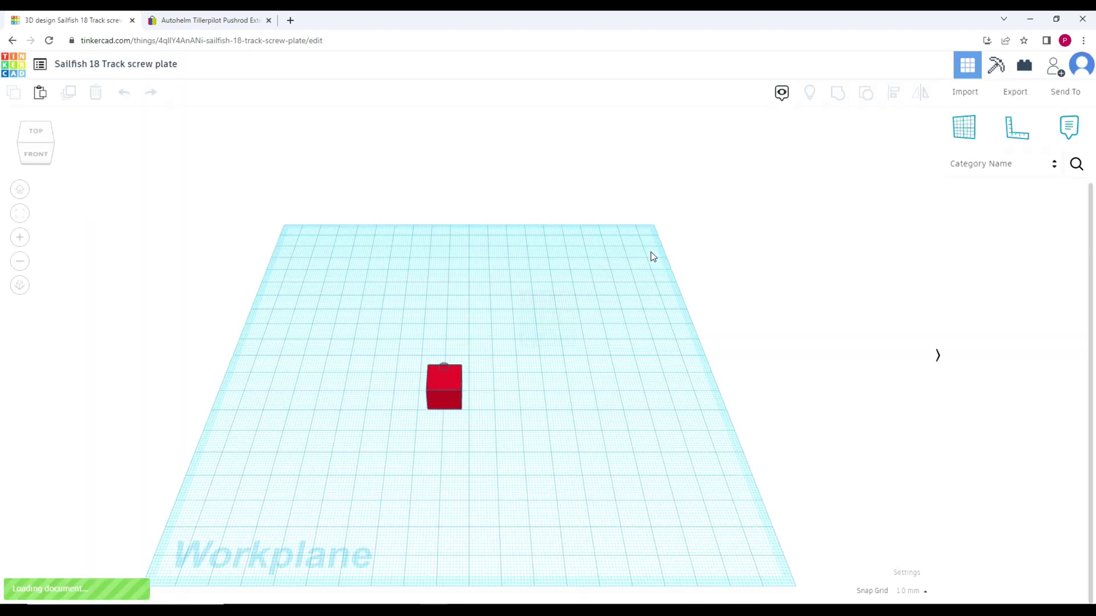
{"action": "scroll", "coordinate": [487, 380], "scroll_direction": "up", "scroll_amount": 1}
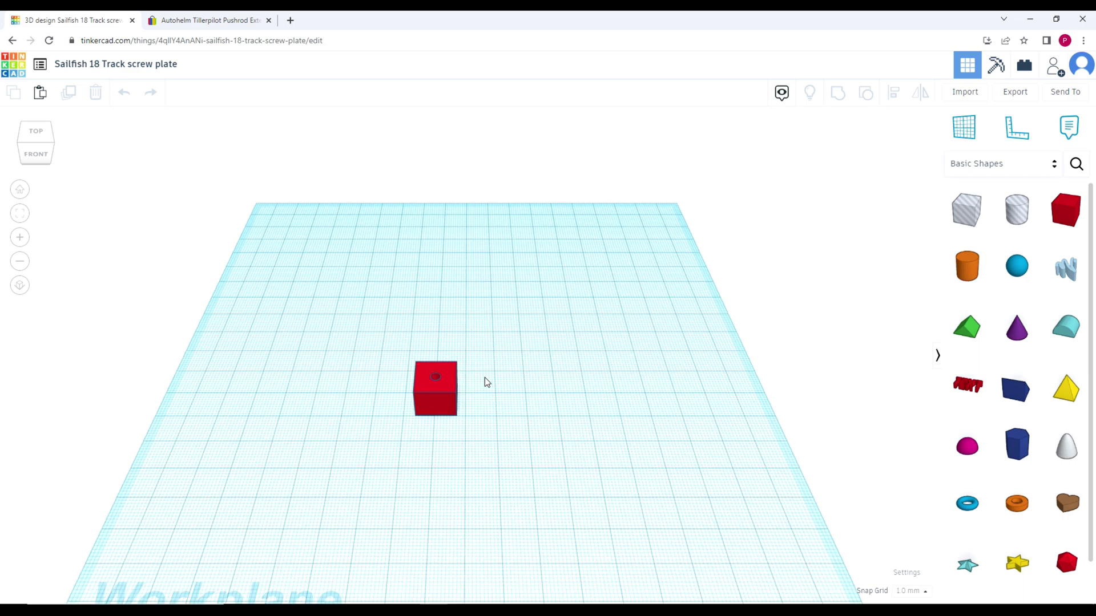
- Select the red box and inspect it from several angles
{"action": "left_click", "coordinate": [450, 392]}
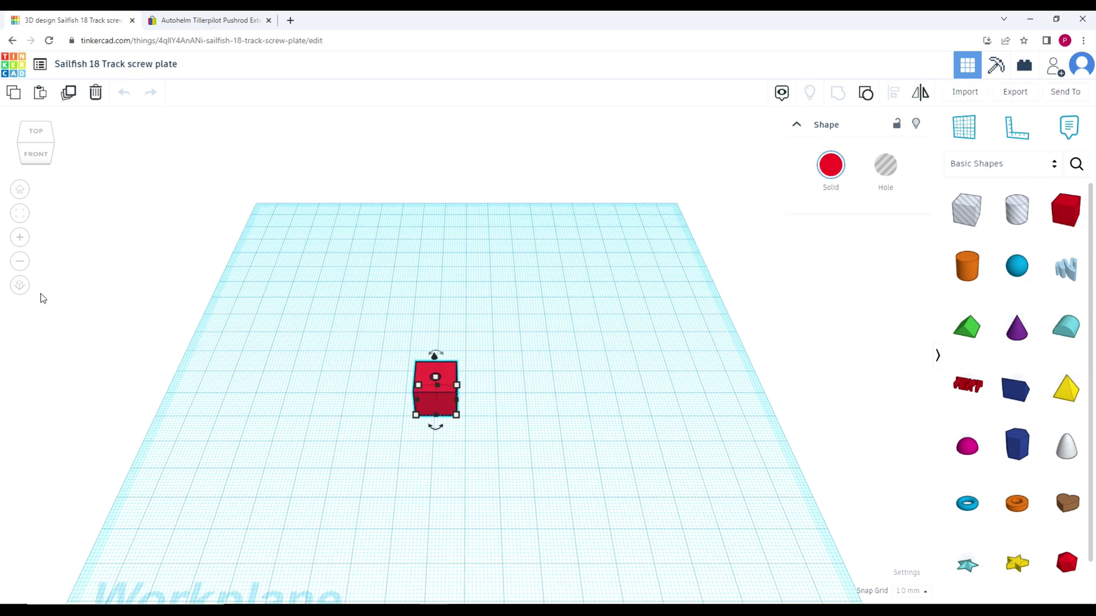
{"action": "left_click", "coordinate": [26, 289]}
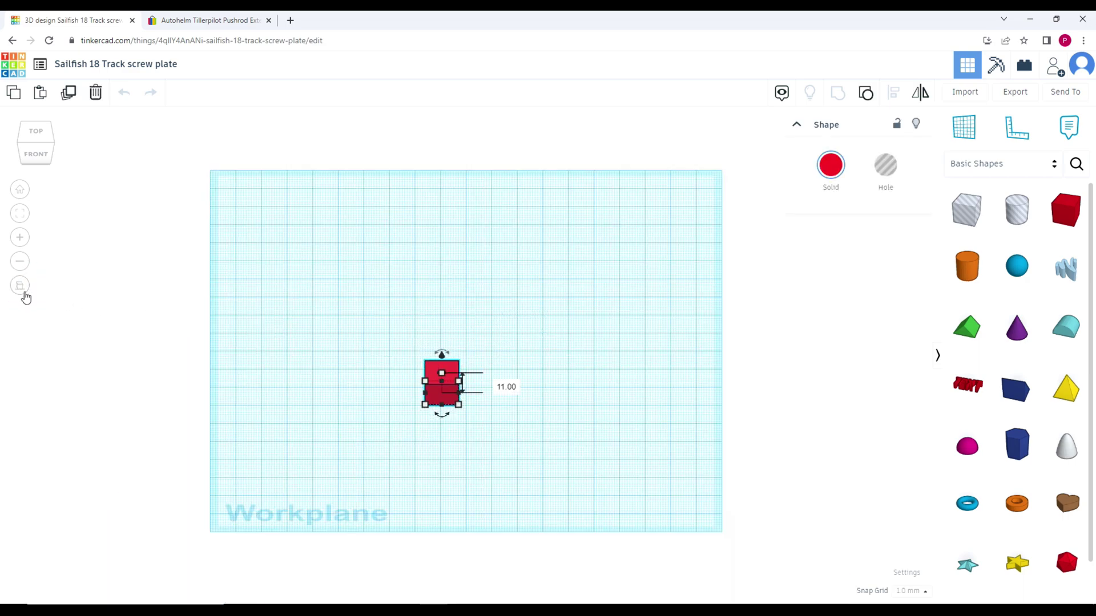
{"action": "left_click", "coordinate": [21, 289]}
{"action": "right_click_drag", "start_coordinate": [545, 374], "coordinate": [451, 372]}
{"action": "right_click_drag", "start_coordinate": [520, 353], "coordinate": [381, 371]}
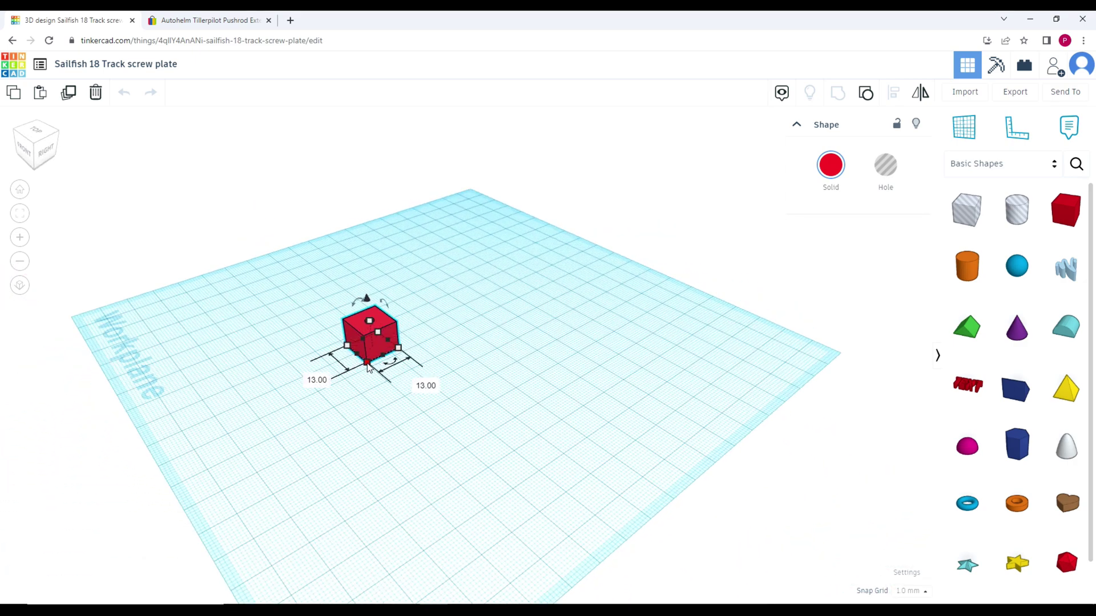
{"action": "right_click_drag", "start_coordinate": [447, 237], "coordinate": [425, 368]}
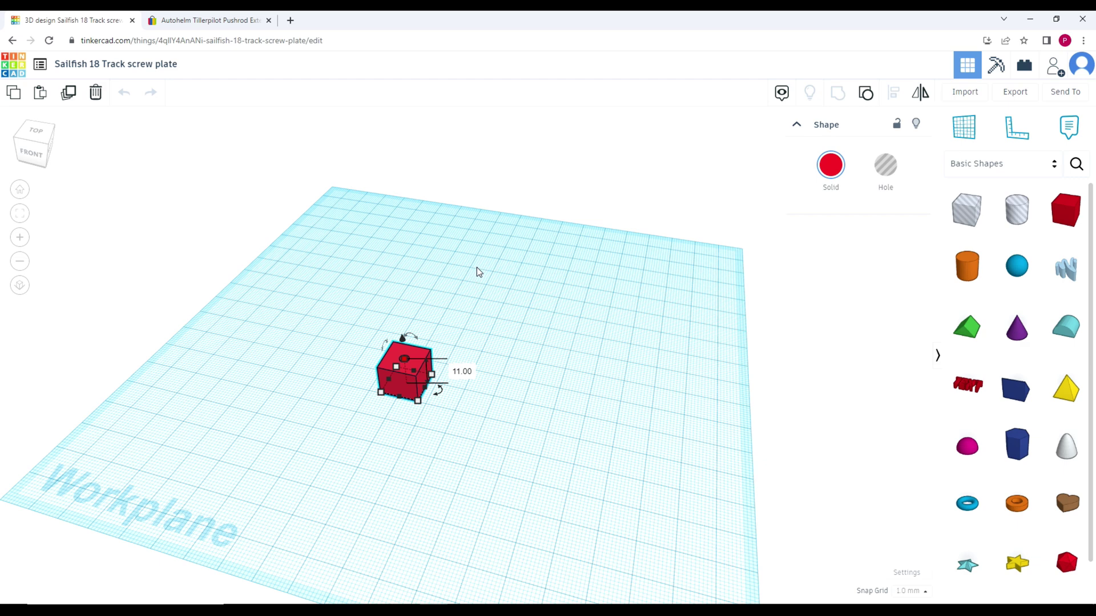
{"action": "left_click", "coordinate": [501, 284]}
{"action": "left_click", "coordinate": [421, 361]}
{"action": "left_click", "coordinate": [667, 268]}
{"action": "left_click", "coordinate": [423, 359]}
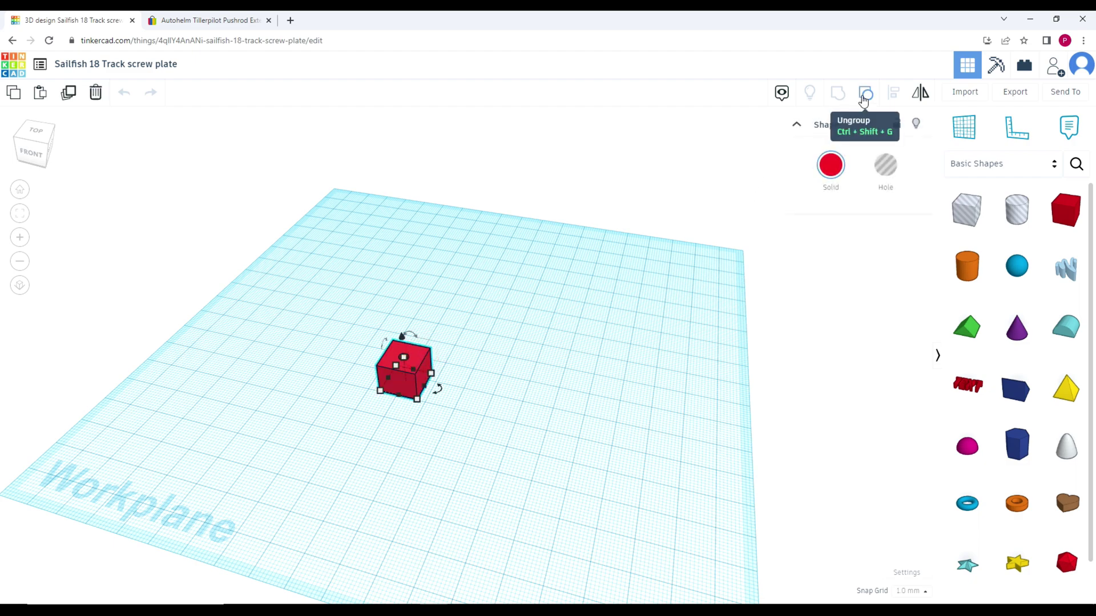
- Ungroup the red box into its solid and hole cylinder, and inspect the hole
{"action": "left_click", "coordinate": [863, 96]}
{"action": "left_click", "coordinate": [615, 333]}
{"action": "right_click_drag", "start_coordinate": [507, 352], "coordinate": [394, 302]}
{"action": "left_click", "coordinate": [371, 294]}
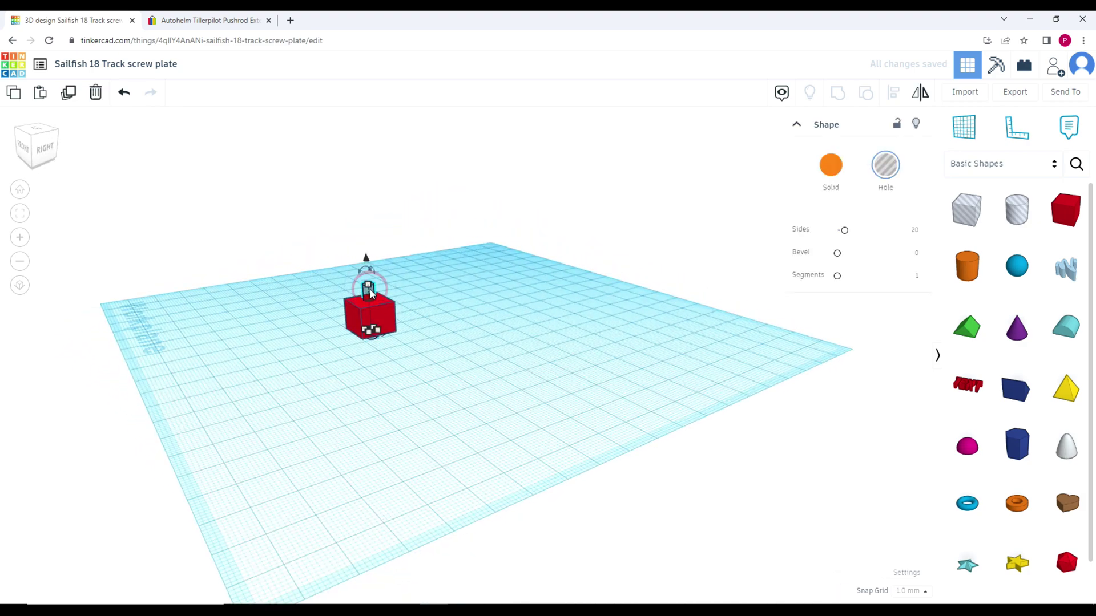
{"action": "right_click_drag", "start_coordinate": [527, 357], "coordinate": [511, 440]}
- Select the hole cylinder and box together and group them into one shape
{"action": "left_click", "coordinate": [476, 357]}
{"action": "left_click", "coordinate": [366, 348]}
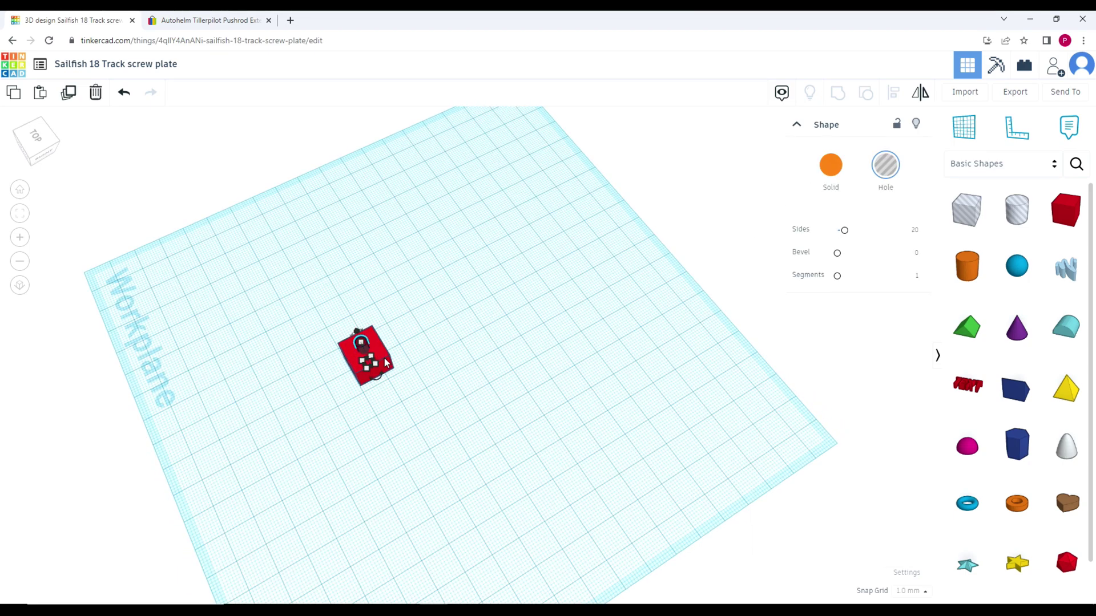
{"action": "left_click", "coordinate": [388, 358], "text": "shift"}
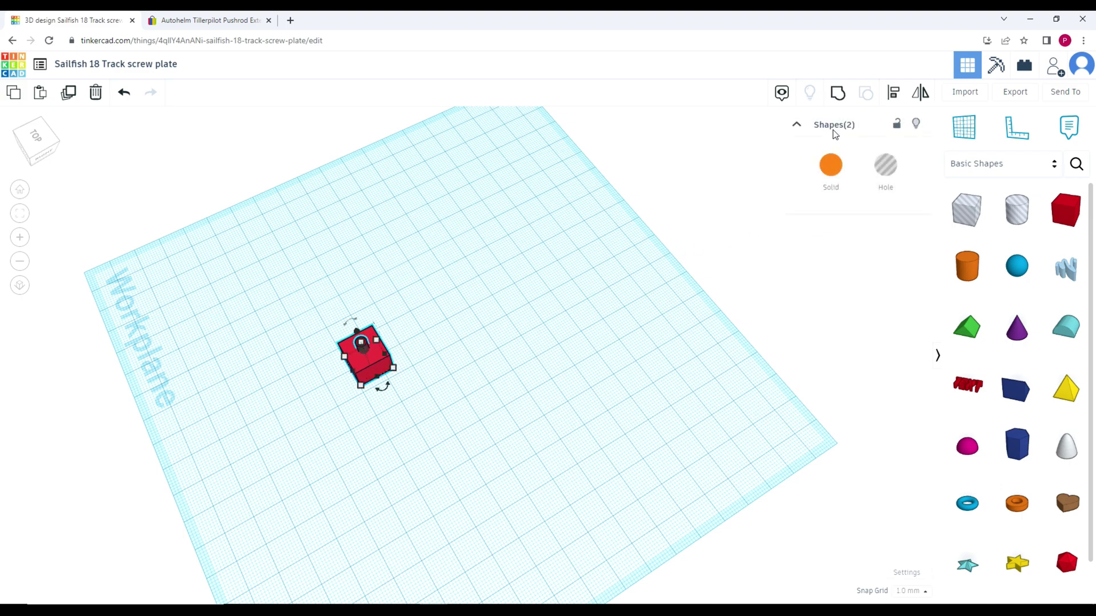
{"action": "left_click", "coordinate": [836, 95]}
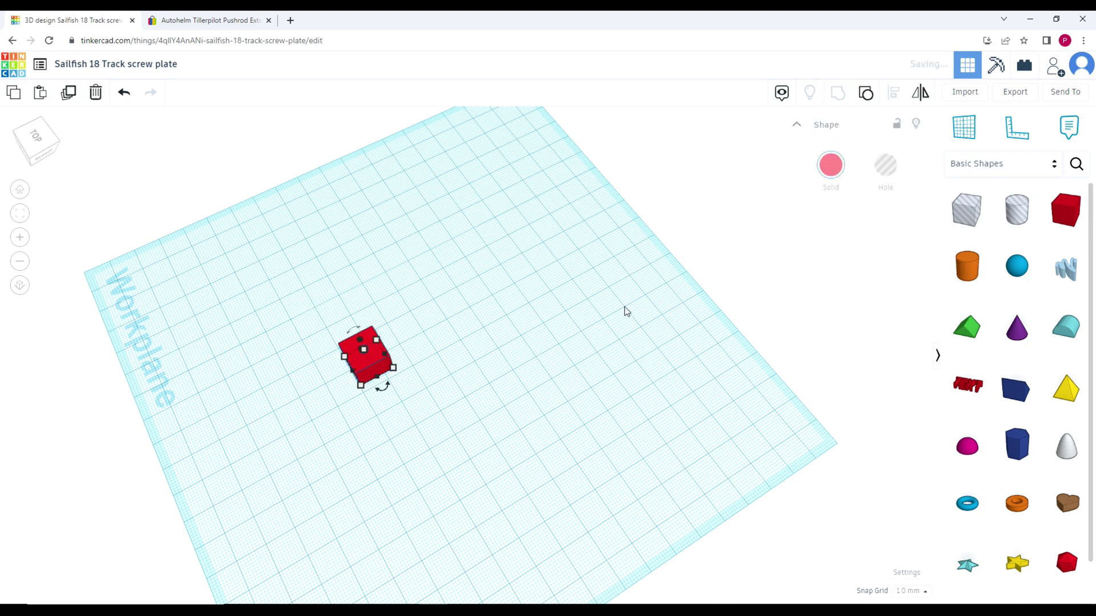
{"action": "left_click", "coordinate": [532, 349]}
{"action": "right_click_drag", "start_coordinate": [460, 337], "coordinate": [404, 269]}
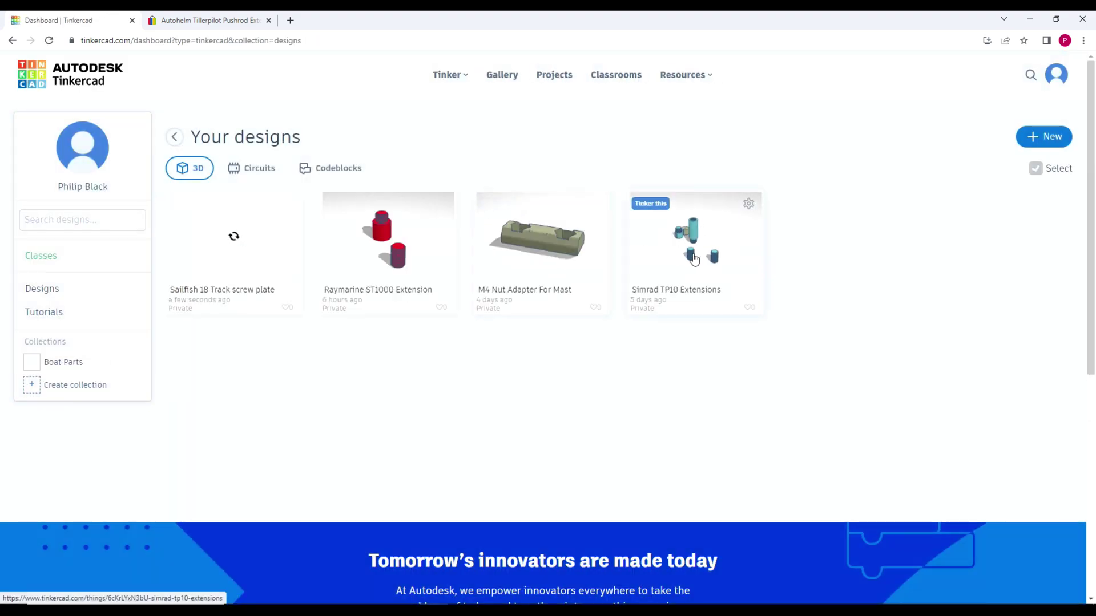
- Open the M4 Nut Adapter For Mast design and inspect the adapter from several angles
{"action": "left_click", "coordinate": [552, 249]}
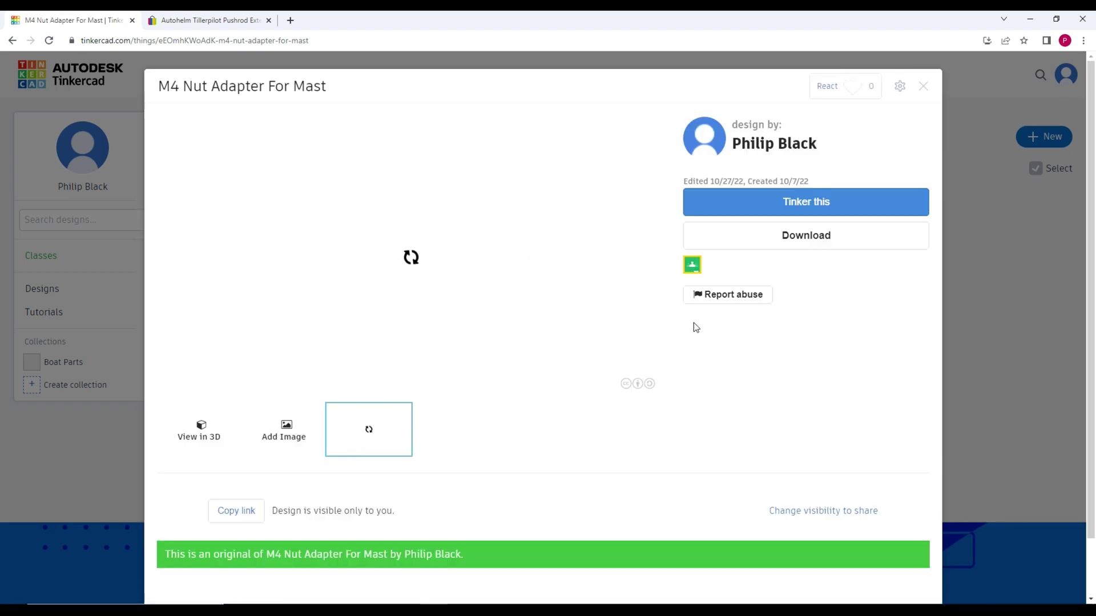
{"action": "left_click", "coordinate": [755, 208]}
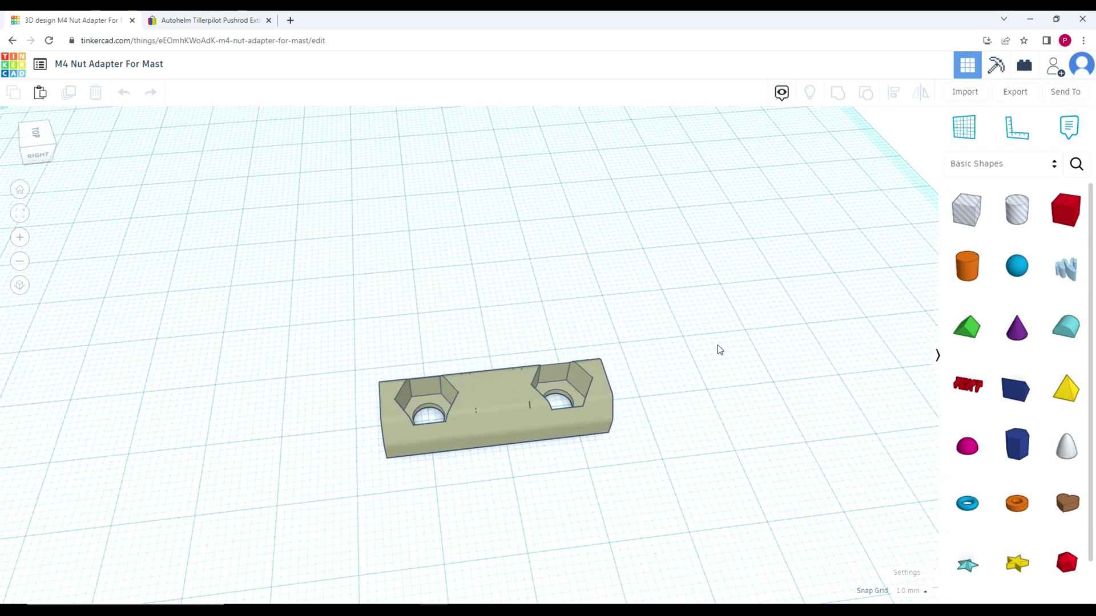
{"action": "left_click", "coordinate": [520, 392]}
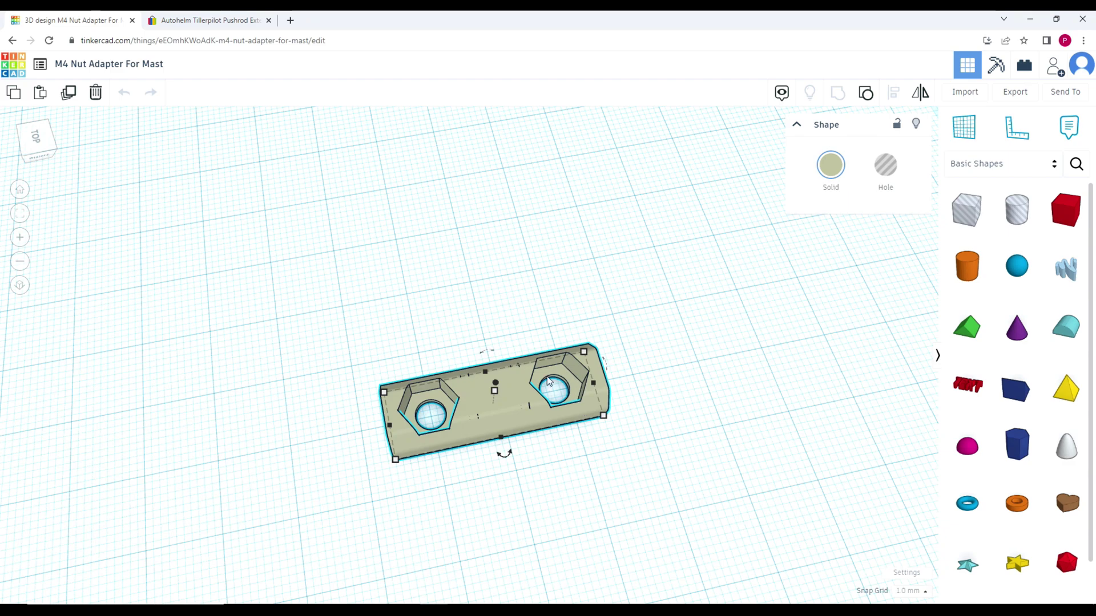
{"action": "right_click_drag", "start_coordinate": [521, 311], "coordinate": [487, 332]}
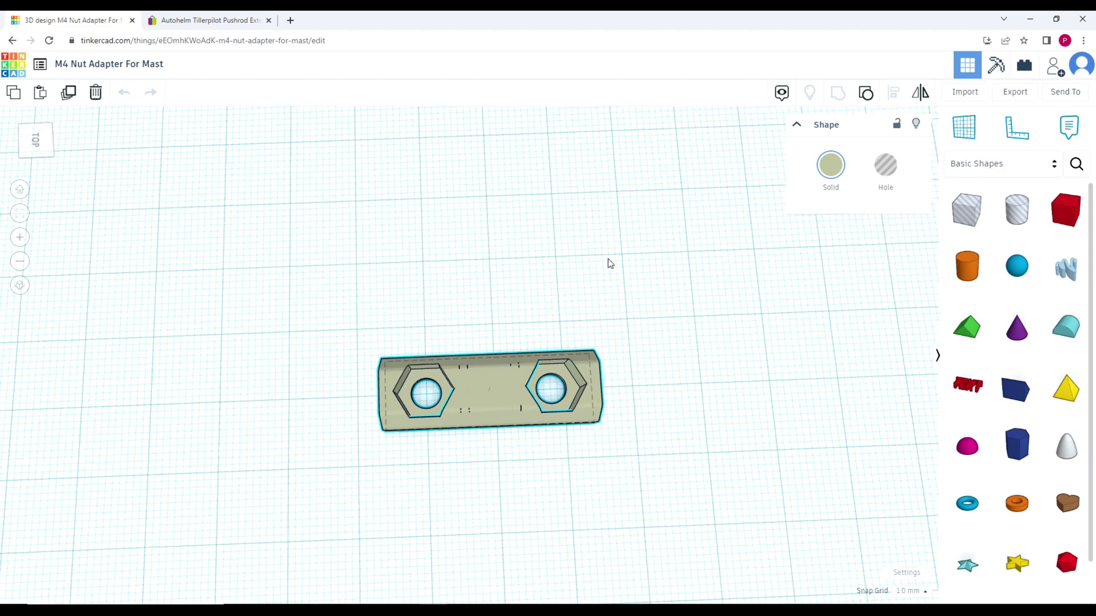
{"action": "right_click_drag", "start_coordinate": [601, 254], "coordinate": [478, 419]}
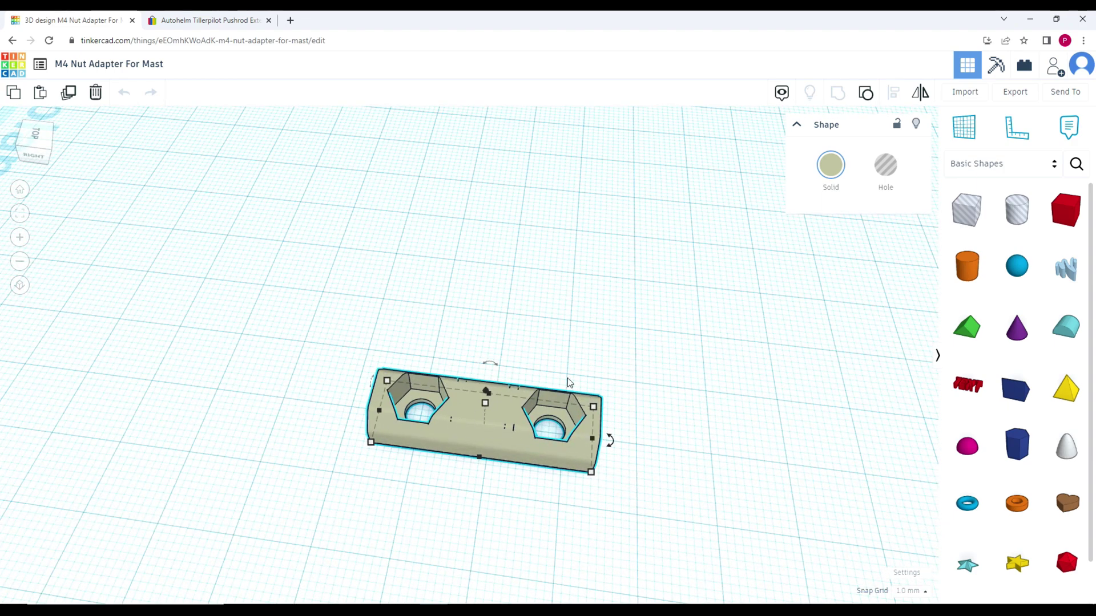
{"action": "right_click_drag", "start_coordinate": [629, 343], "coordinate": [512, 431]}
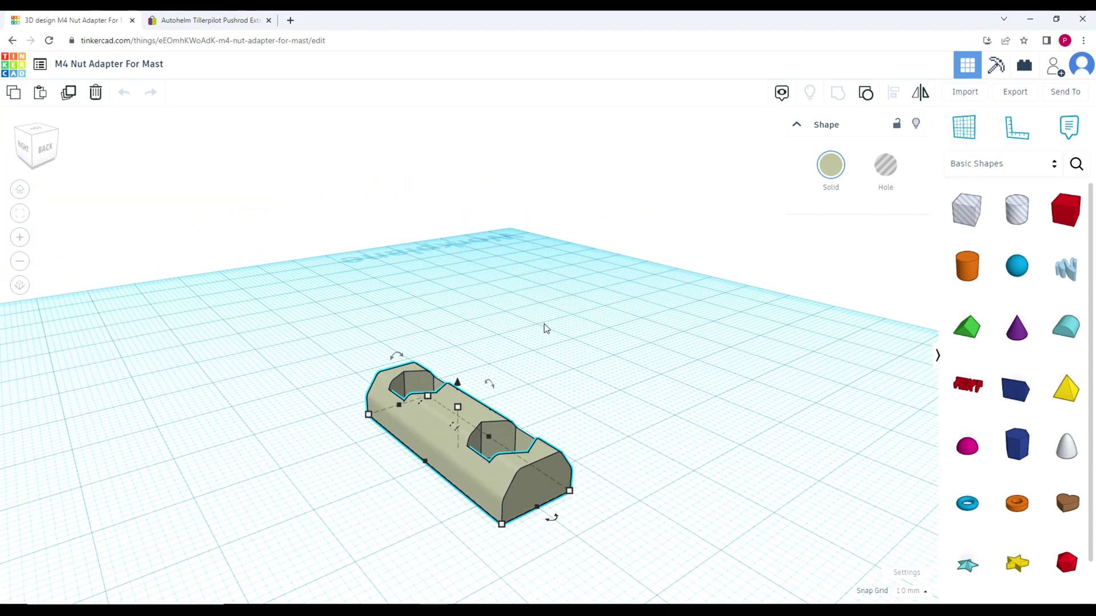
{"action": "right_click_drag", "start_coordinate": [546, 329], "coordinate": [599, 285]}
- Ungroup the nut adapter into its separate parts and pick the middle part
{"action": "left_click", "coordinate": [866, 93]}
{"action": "left_click", "coordinate": [579, 337]}
{"action": "left_click", "coordinate": [452, 403]}
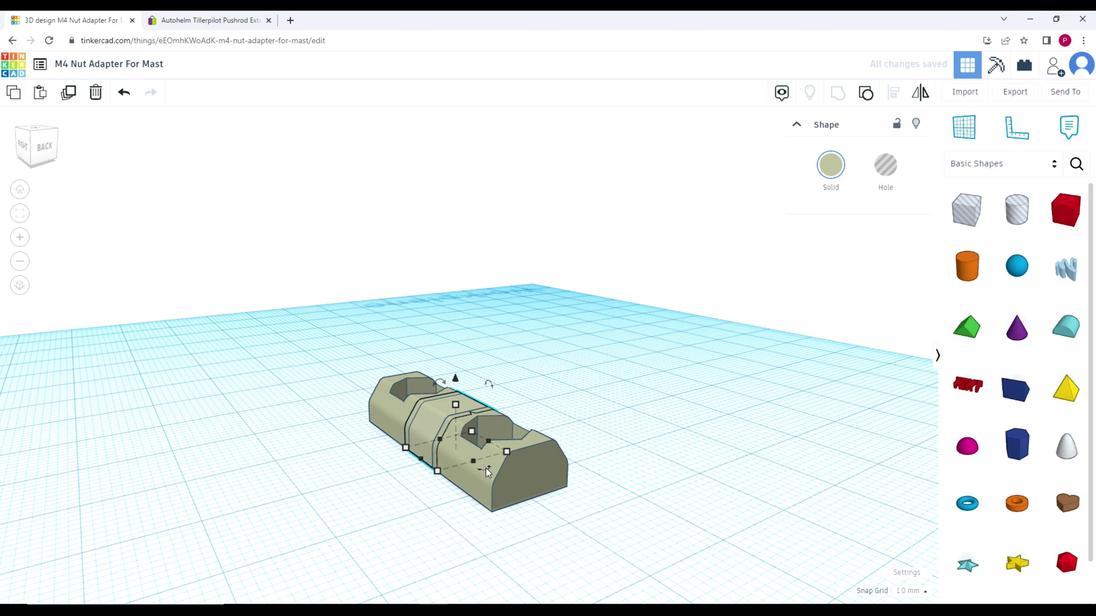
{"action": "left_click_drag", "start_coordinate": [486, 471], "coordinate": [487, 472]}
- Group the three adapter parts into one, then return to the home view
{"action": "left_click", "coordinate": [531, 465]}
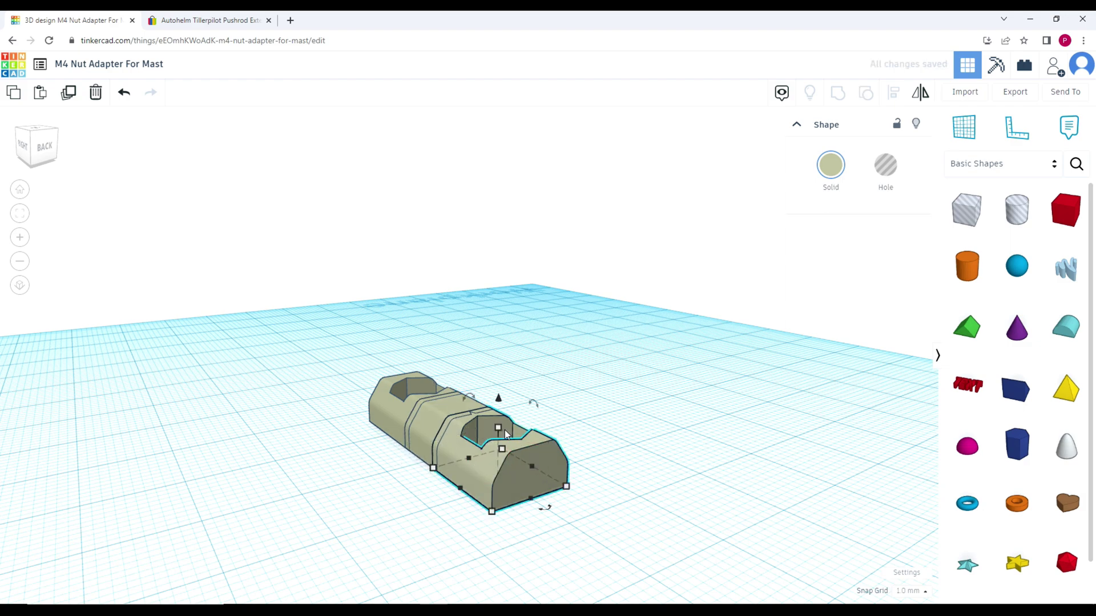
{"action": "right_click_drag", "start_coordinate": [309, 344], "coordinate": [528, 399]}
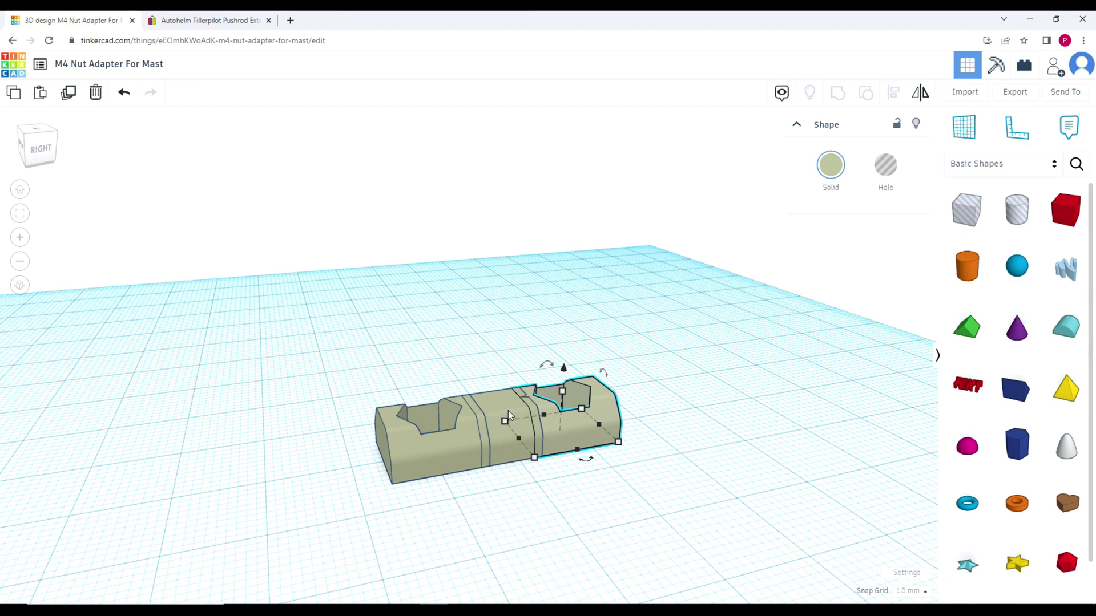
{"action": "left_click", "coordinate": [508, 410], "text": "shift"}
{"action": "left_click", "coordinate": [451, 443], "text": "shift"}
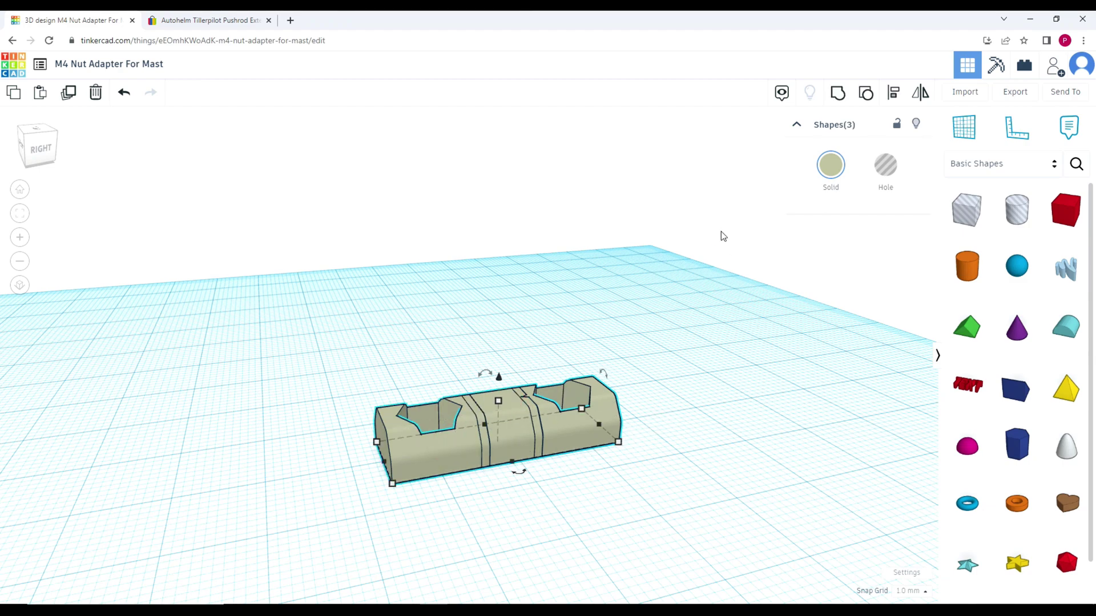
{"action": "left_click", "coordinate": [837, 94]}
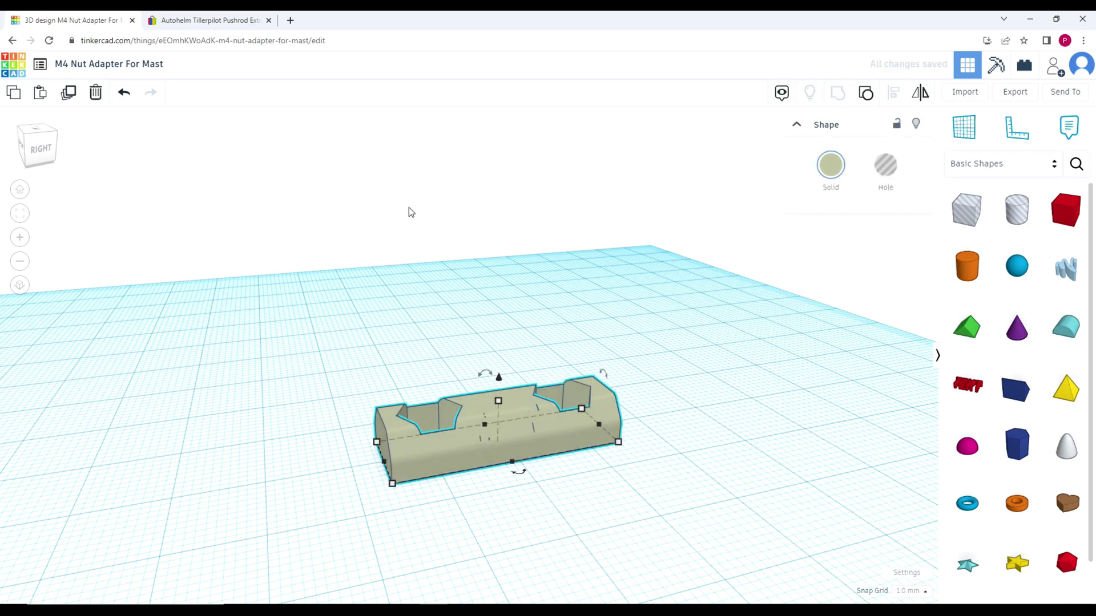
{"action": "right_click_drag", "start_coordinate": [436, 231], "coordinate": [169, 216]}
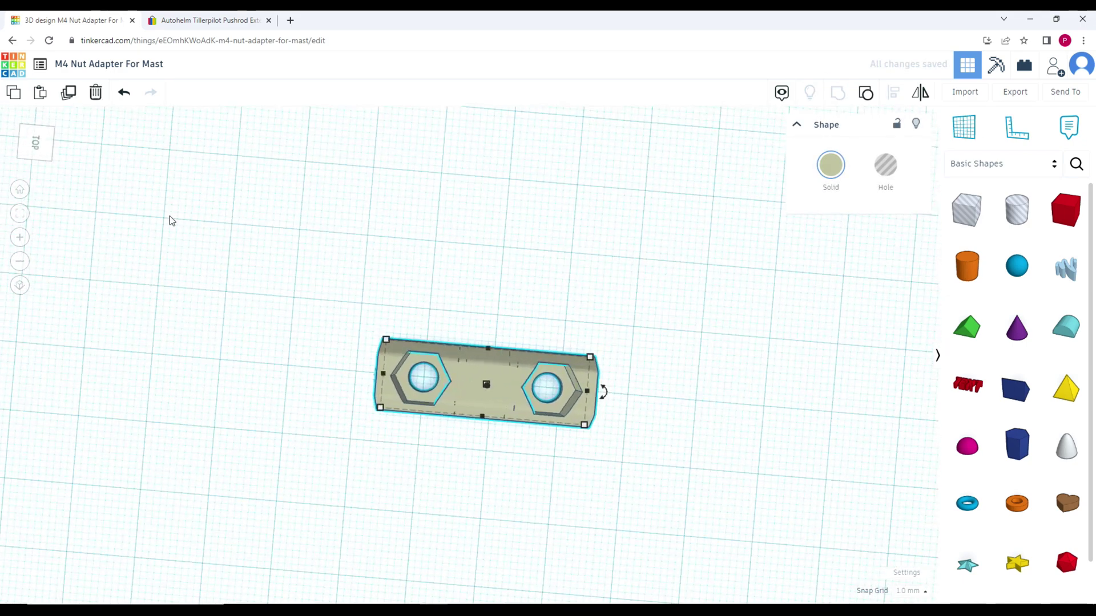
{"action": "left_click", "coordinate": [21, 190]}
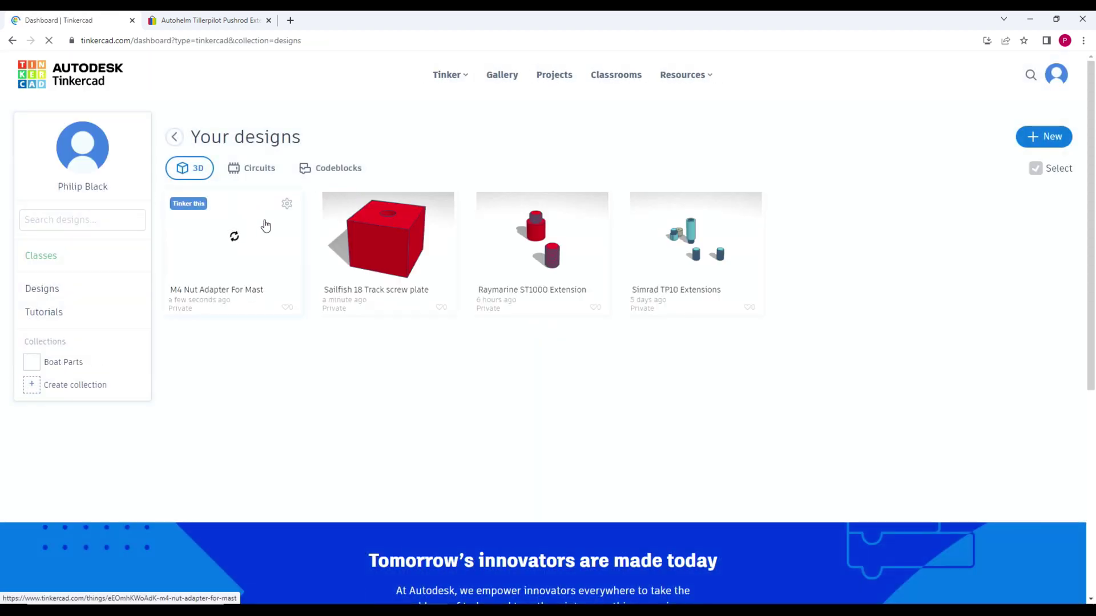
- Open the Raymarine ST1000 Extension design for editing and zoom in on the models
{"action": "left_click", "coordinate": [539, 239]}
{"action": "left_click", "coordinate": [724, 215]}
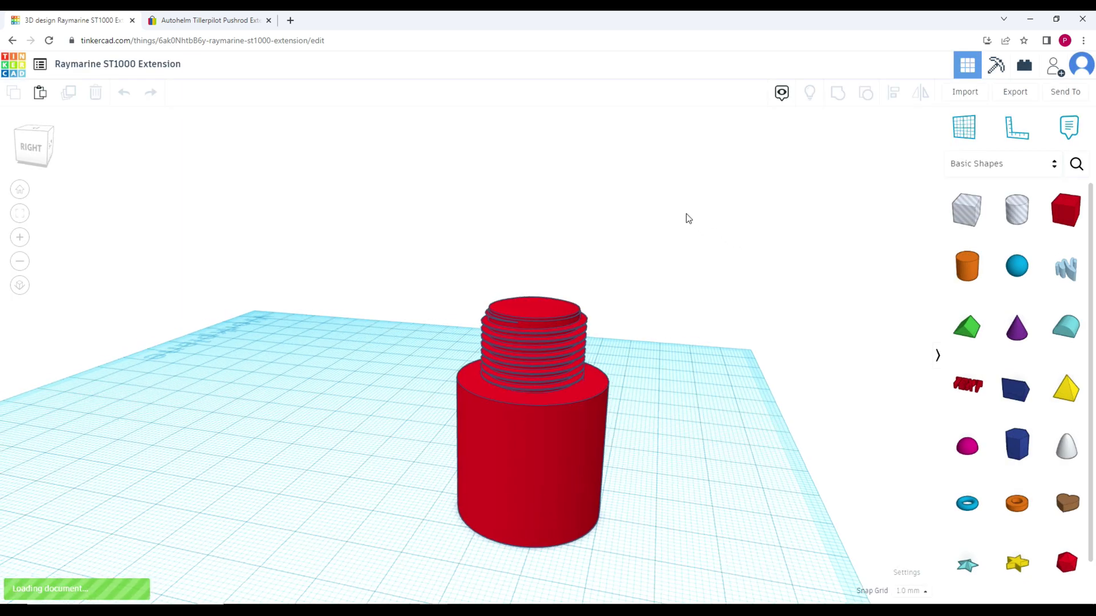
{"action": "right_click_drag", "start_coordinate": [723, 238], "coordinate": [726, 410]}
{"action": "scroll", "coordinate": [725, 406], "scroll_direction": "up", "scroll_amount": 3}
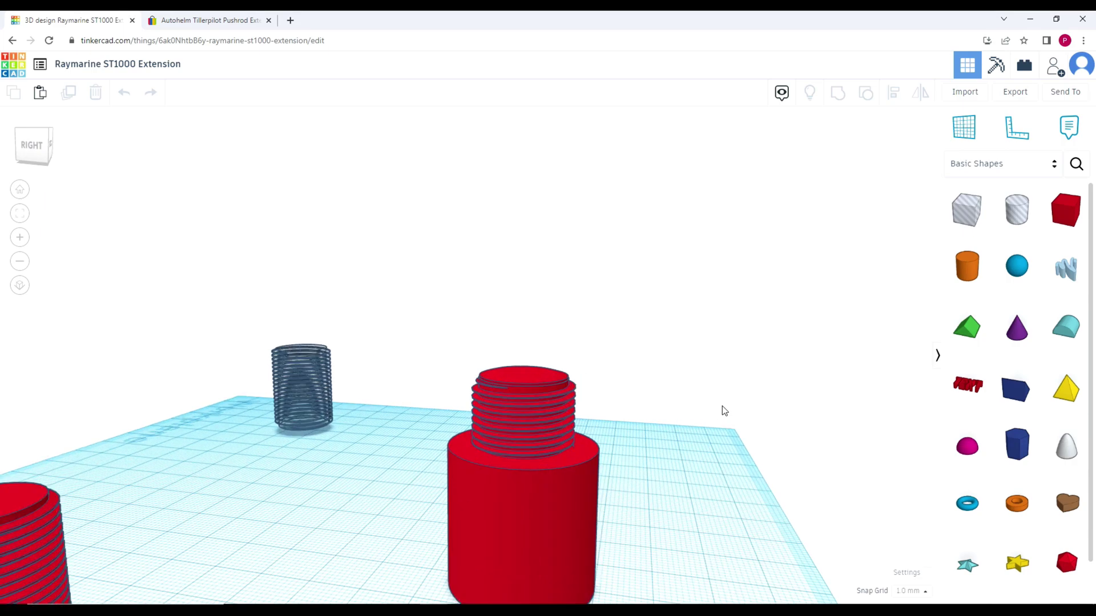
- Select the red threaded cylinder, then return to the designs dashboard
{"action": "left_click", "coordinate": [535, 435]}
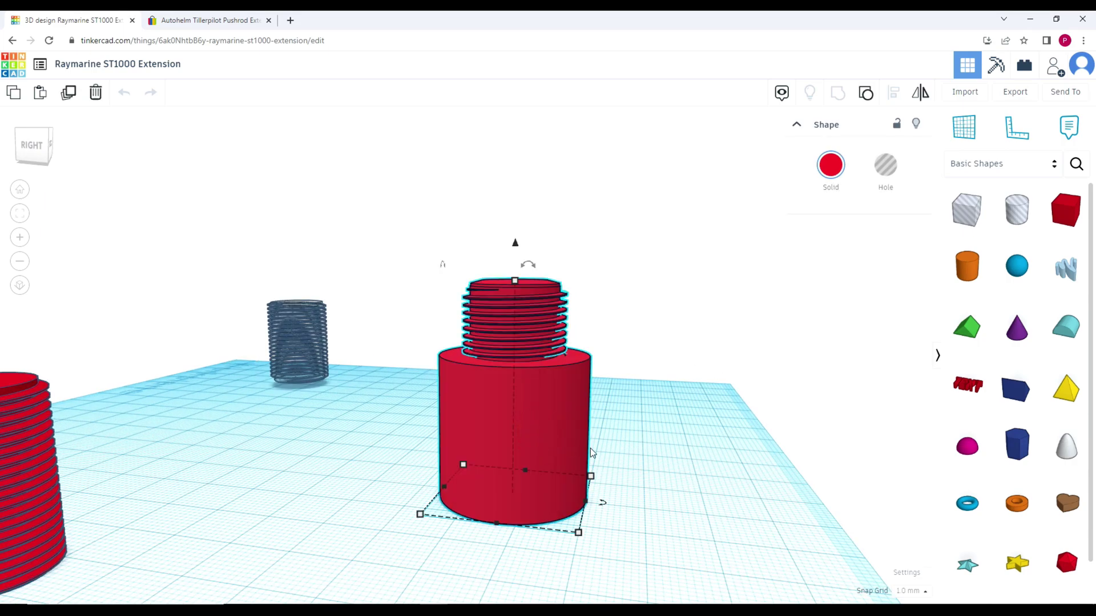
{"action": "right_click_drag", "start_coordinate": [659, 415], "coordinate": [507, 351]}
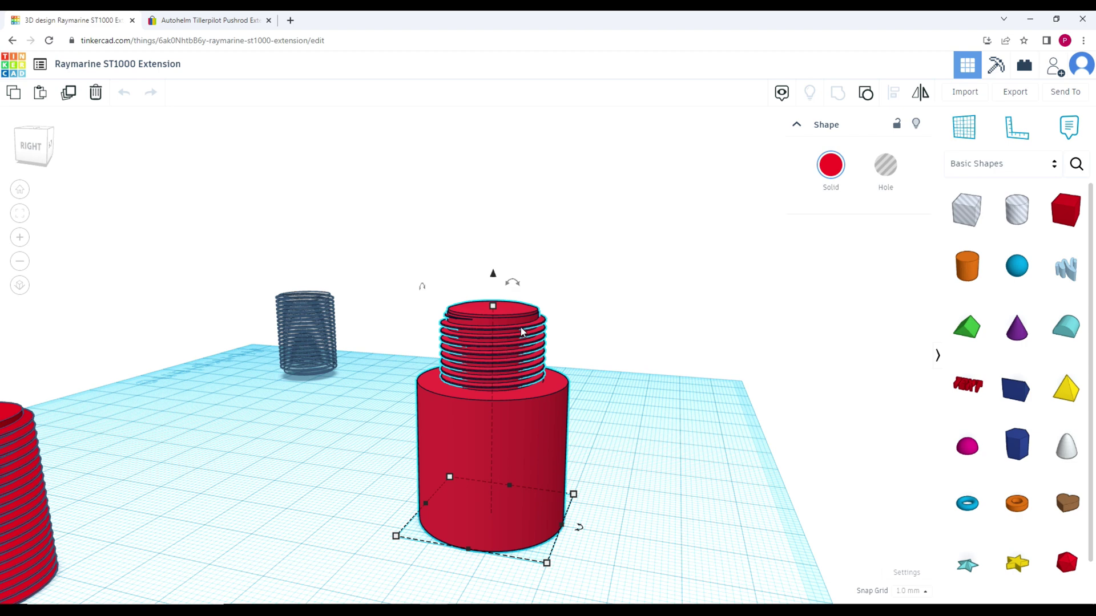
{"action": "left_click", "coordinate": [645, 350]}
{"action": "left_click", "coordinate": [714, 379]}
{"action": "left_click", "coordinate": [548, 407]}
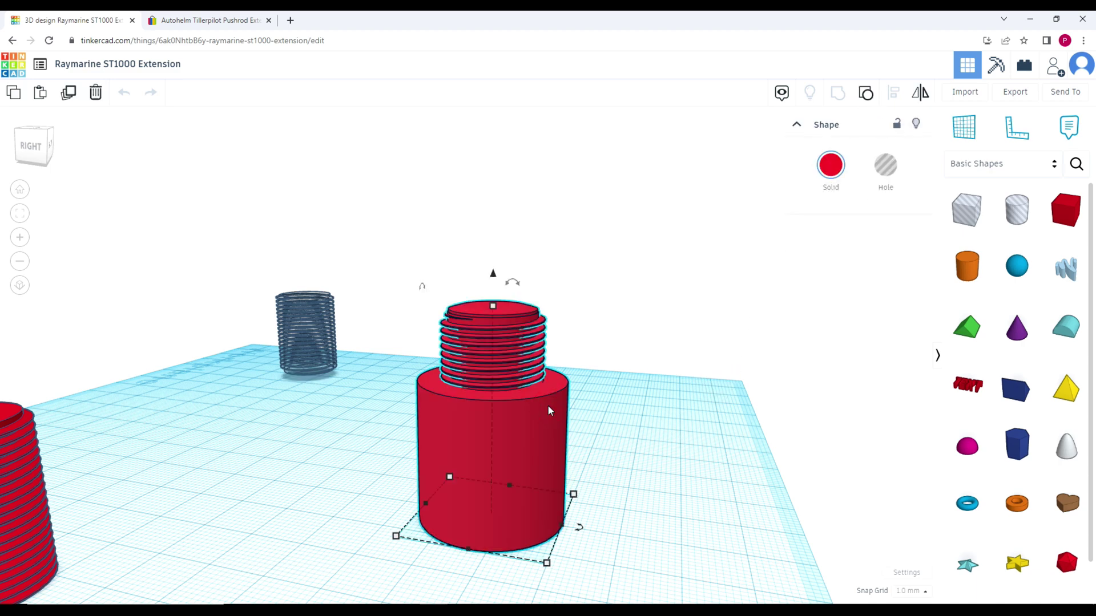
{"action": "left_click", "coordinate": [12, 65]}
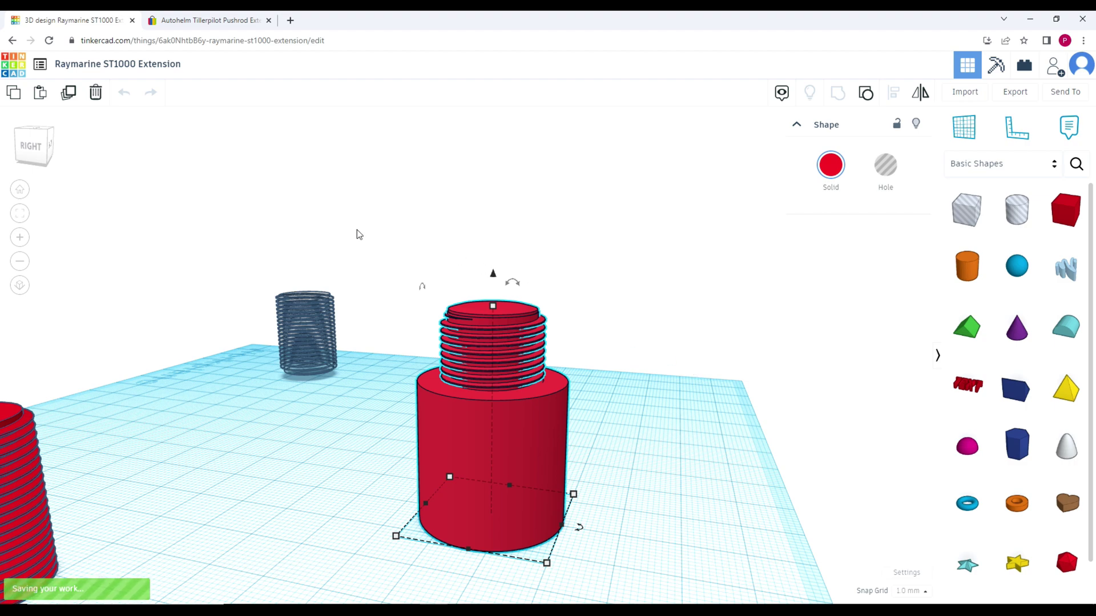
{"action": "left_click", "coordinate": [11, 69]}
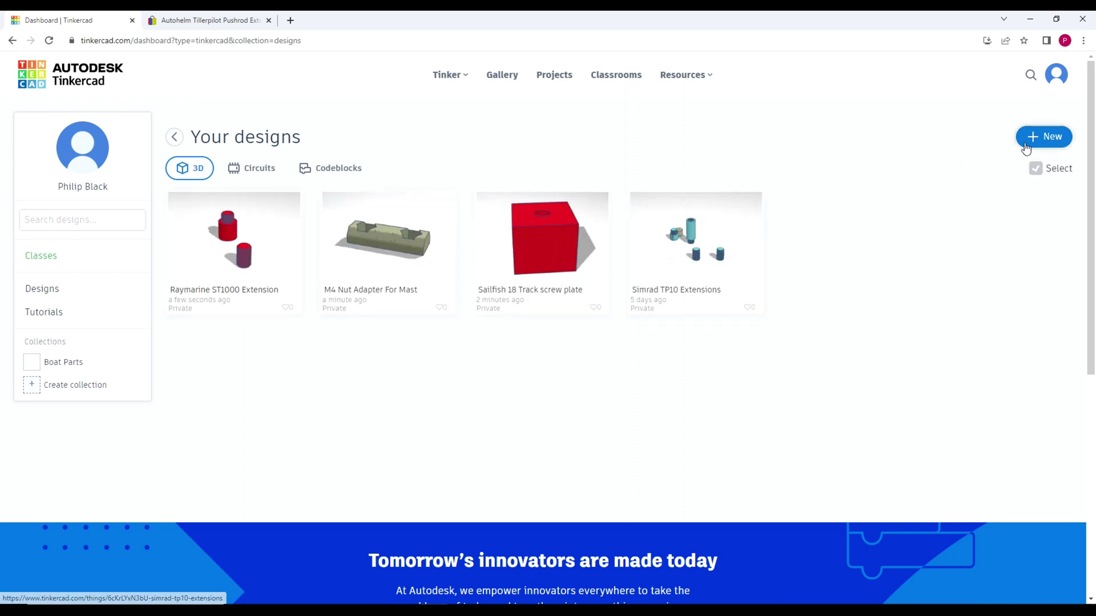
- Start a new 3D design, 'Super Esboo-Blorr', and paste the red threaded cylinder with Ctrl+V
{"action": "left_click", "coordinate": [1030, 140]}
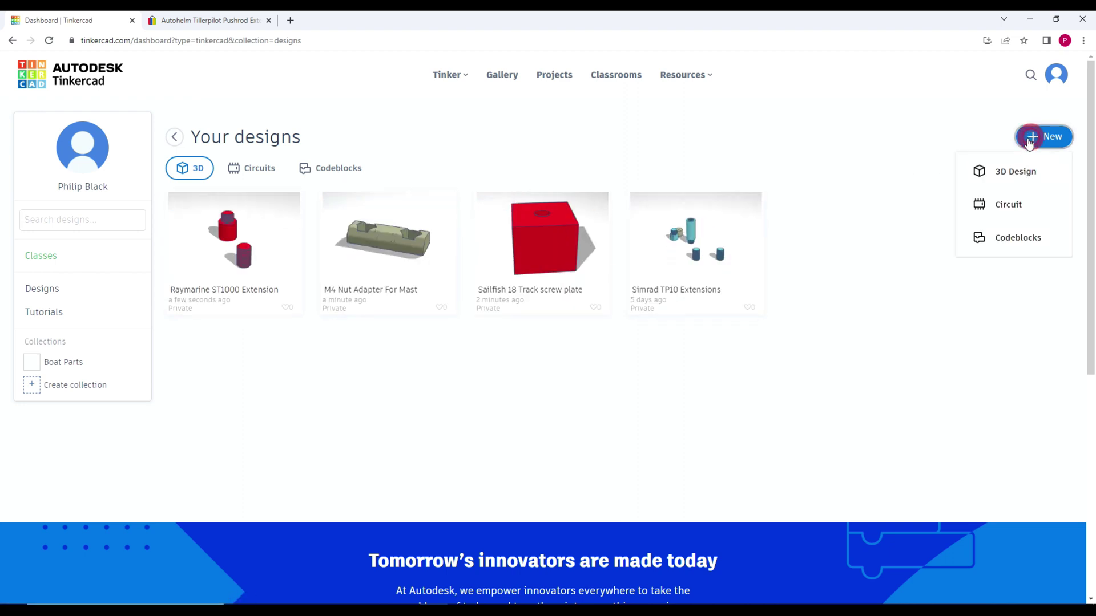
{"action": "left_click", "coordinate": [1022, 177]}
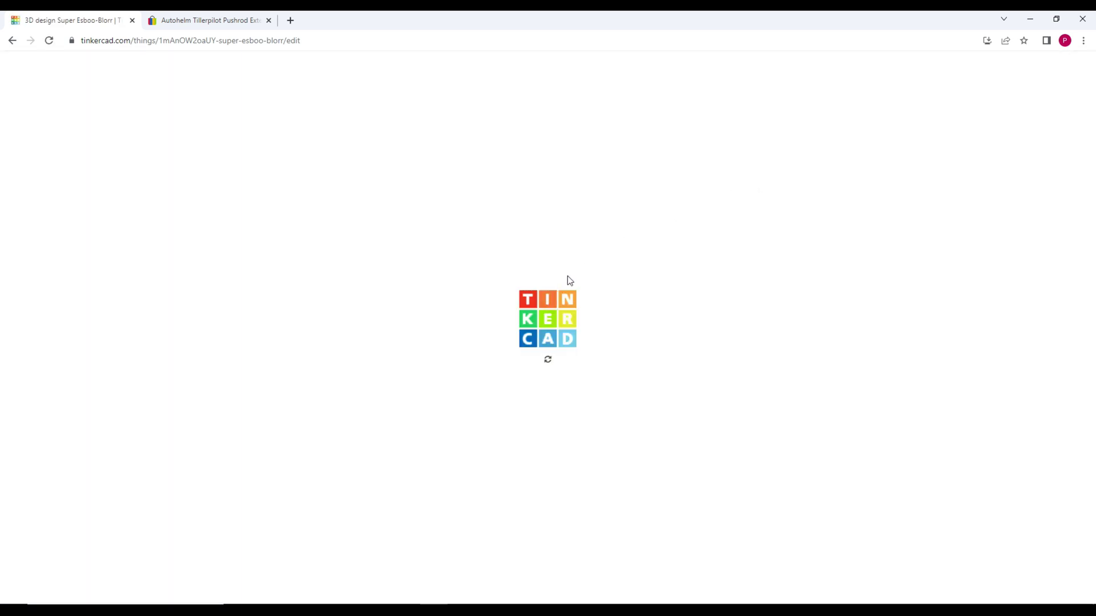
{"action": "left_click", "coordinate": [373, 321]}
{"action": "key", "text": "ctrl+v"}
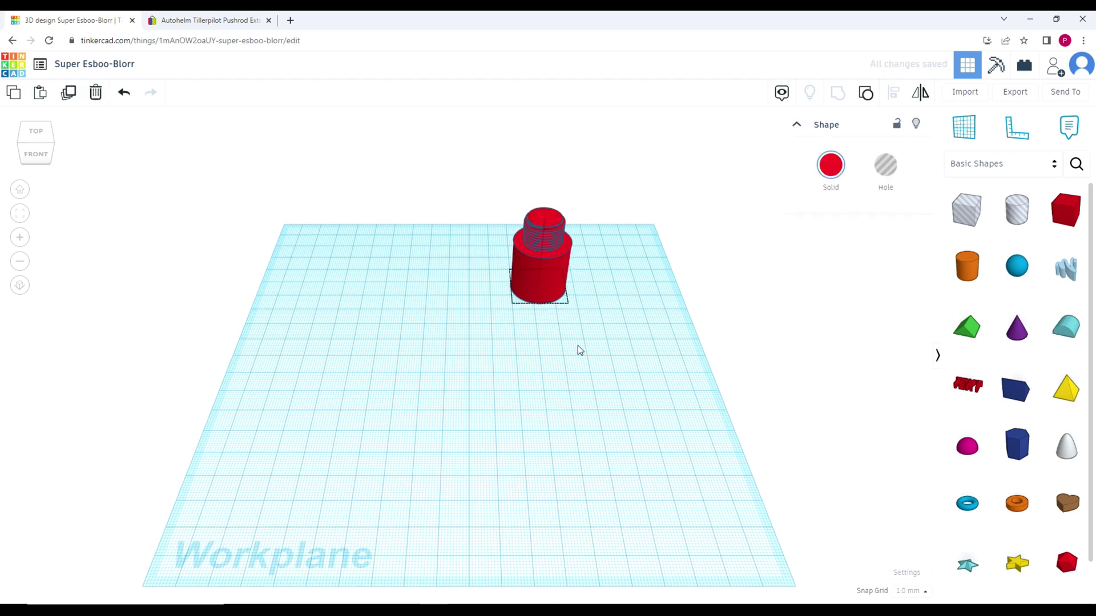
- Ungroup the pasted extension and move the red threaded cylinder off the black cylinder
{"action": "right_click_drag", "start_coordinate": [577, 348], "coordinate": [572, 182]}
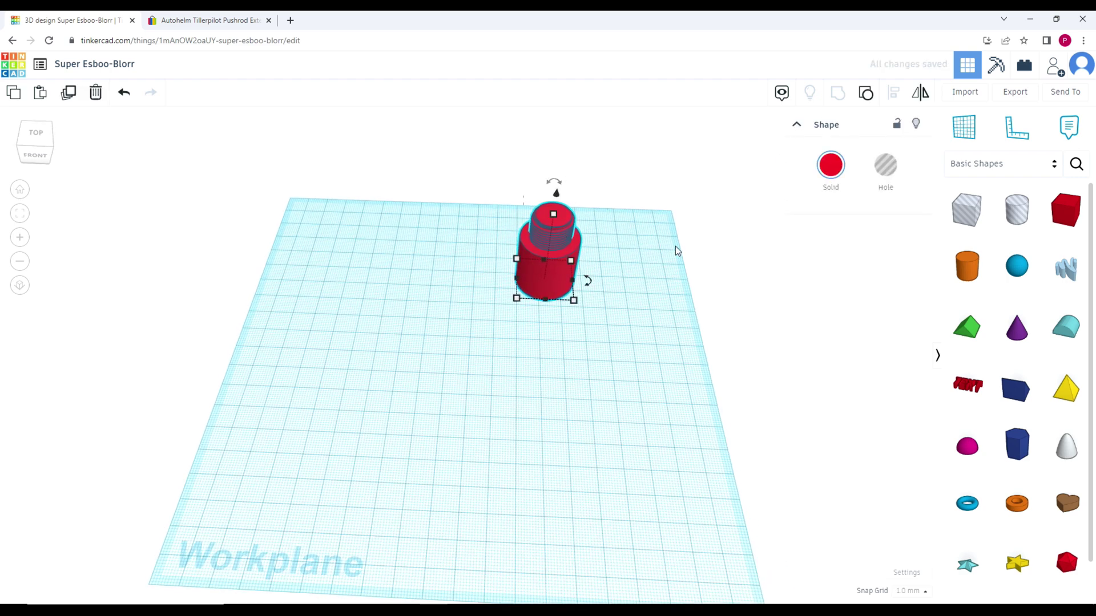
{"action": "right_click_drag", "start_coordinate": [673, 247], "coordinate": [550, 295]}
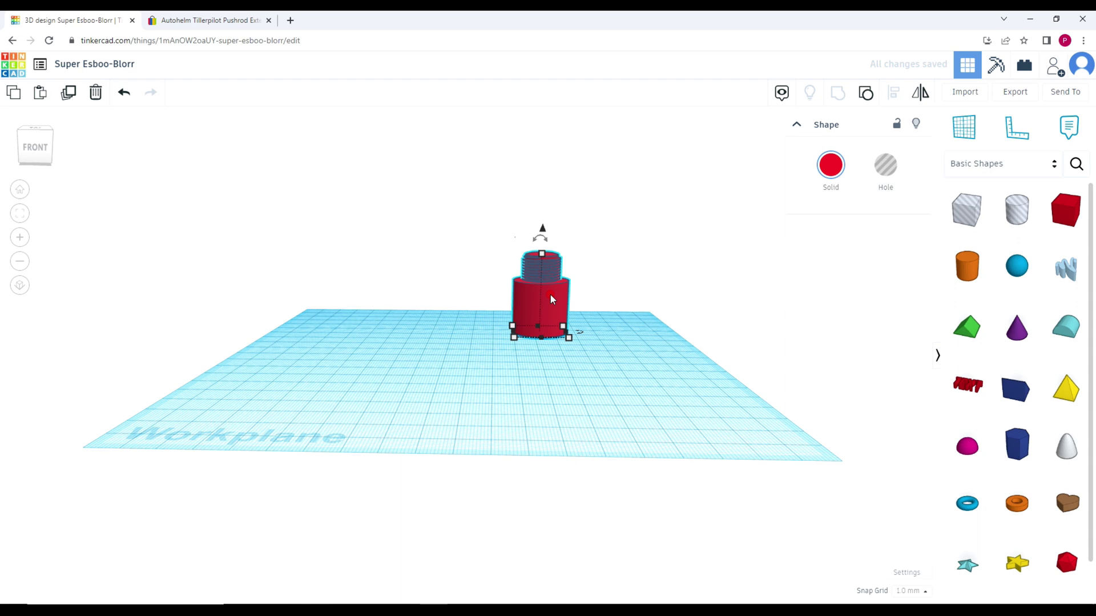
{"action": "left_click", "coordinate": [870, 98]}
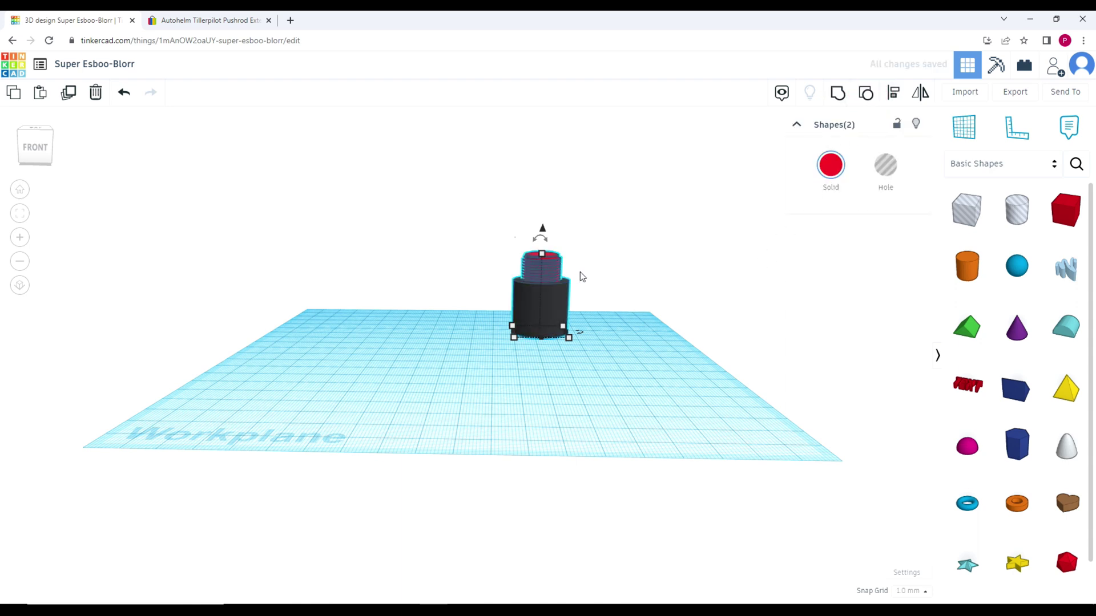
{"action": "right_click_drag", "start_coordinate": [587, 273], "coordinate": [618, 303]}
{"action": "left_click", "coordinate": [618, 245]}
{"action": "left_click_drag", "start_coordinate": [541, 241], "coordinate": [373, 258]}
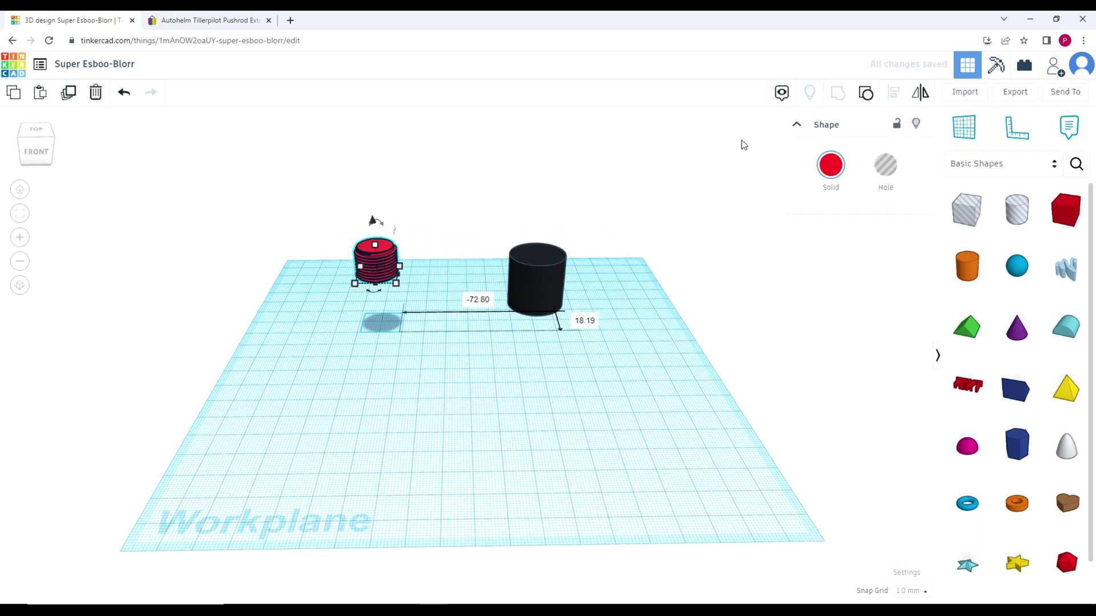
- Ungroup the black cylinder and drag it right to reveal the grey threaded hole
{"action": "left_click", "coordinate": [734, 261]}
{"action": "left_click", "coordinate": [551, 265]}
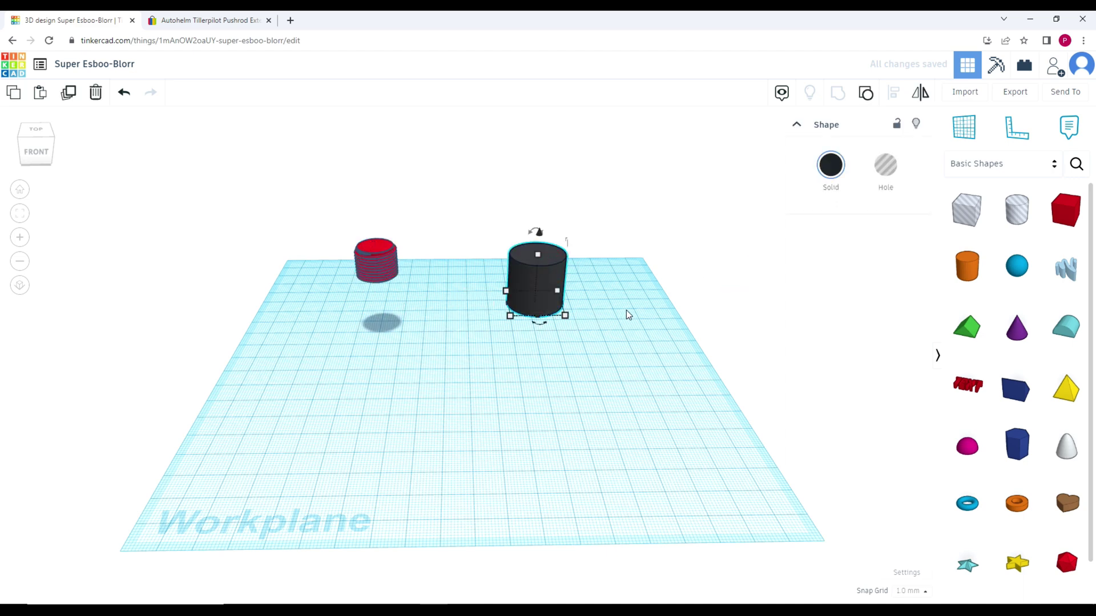
{"action": "right_click_drag", "start_coordinate": [628, 301], "coordinate": [539, 375]}
{"action": "mouse_move", "coordinate": [531, 329]}
{"action": "left_mouse_down"}
{"action": "mouse_move", "coordinate": [446, 367]}
{"action": "mouse_move", "coordinate": [524, 377]}
{"action": "mouse_move", "coordinate": [521, 411]}
{"action": "mouse_move", "coordinate": [513, 335]}
{"action": "left_mouse_up"}
{"action": "right_click_drag", "start_coordinate": [577, 323], "coordinate": [577, 342]}
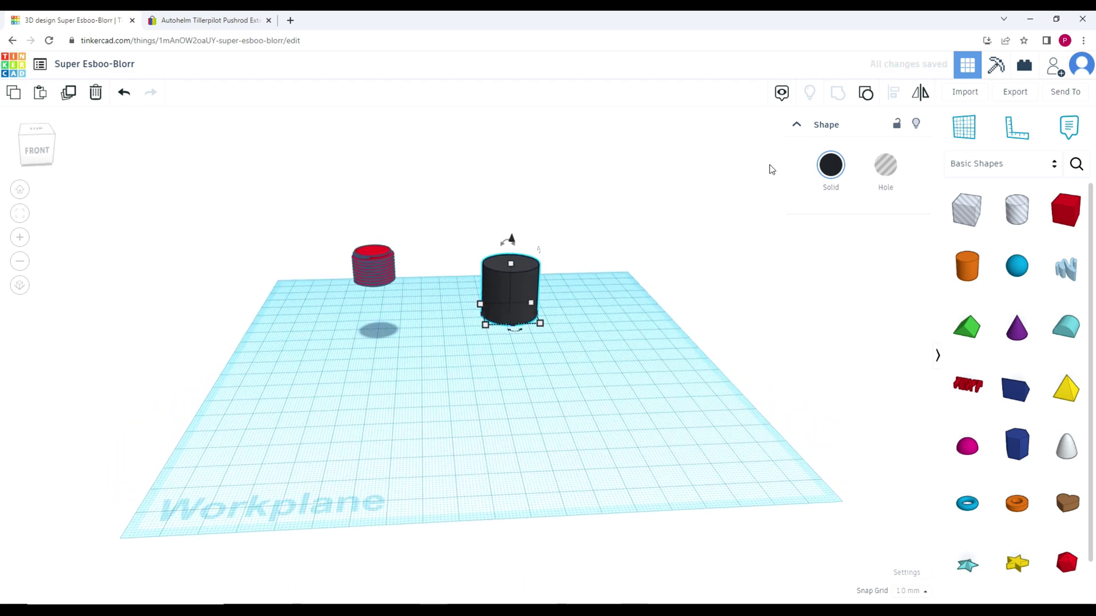
{"action": "left_click", "coordinate": [866, 94]}
{"action": "left_click", "coordinate": [611, 301]}
{"action": "left_click_drag", "start_coordinate": [532, 278], "coordinate": [651, 274]}
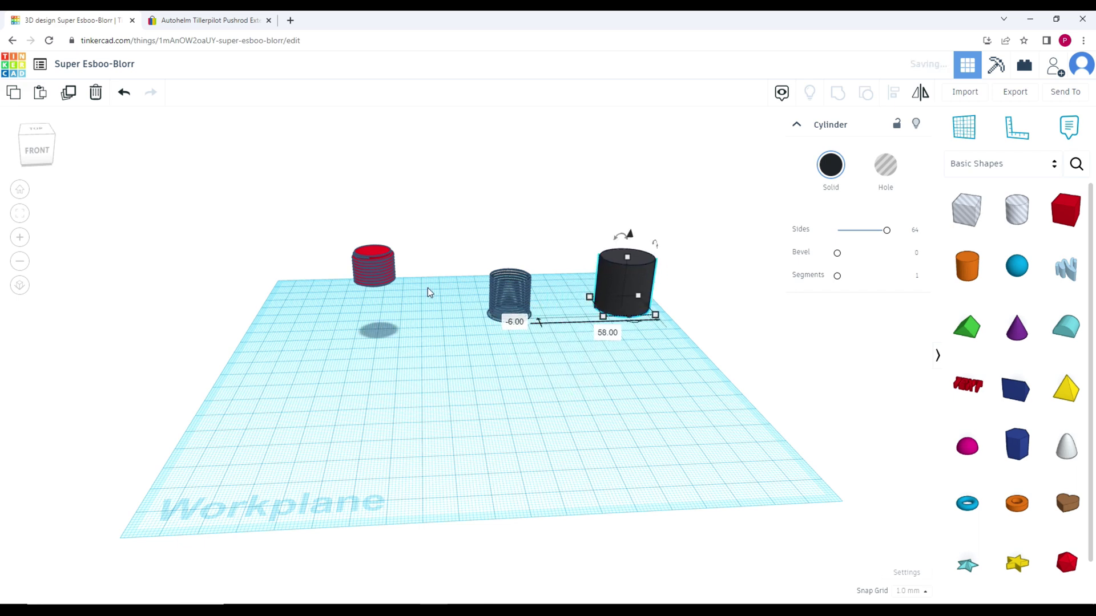
- Split the red threaded piece and select its orange-capped cylinder and ISO metric thread (diameter 17.6, pitch 1.34, 19 rotations)
{"action": "left_click", "coordinate": [380, 271]}
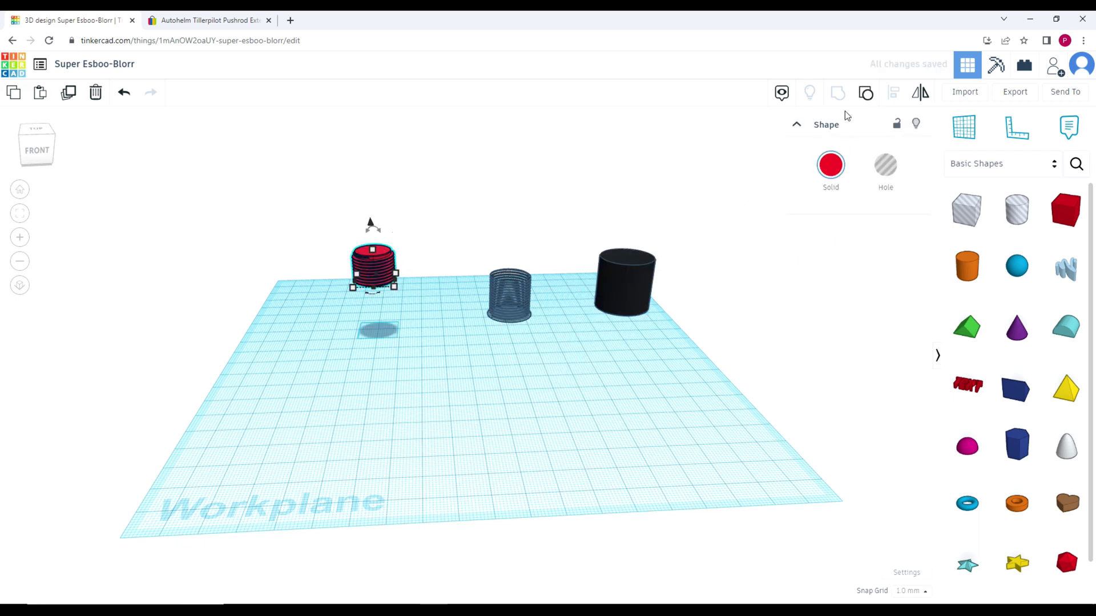
{"action": "key", "text": "ctrl+z"}
{"action": "left_click", "coordinate": [461, 276]}
{"action": "right_click_drag", "start_coordinate": [457, 304], "coordinate": [484, 307]}
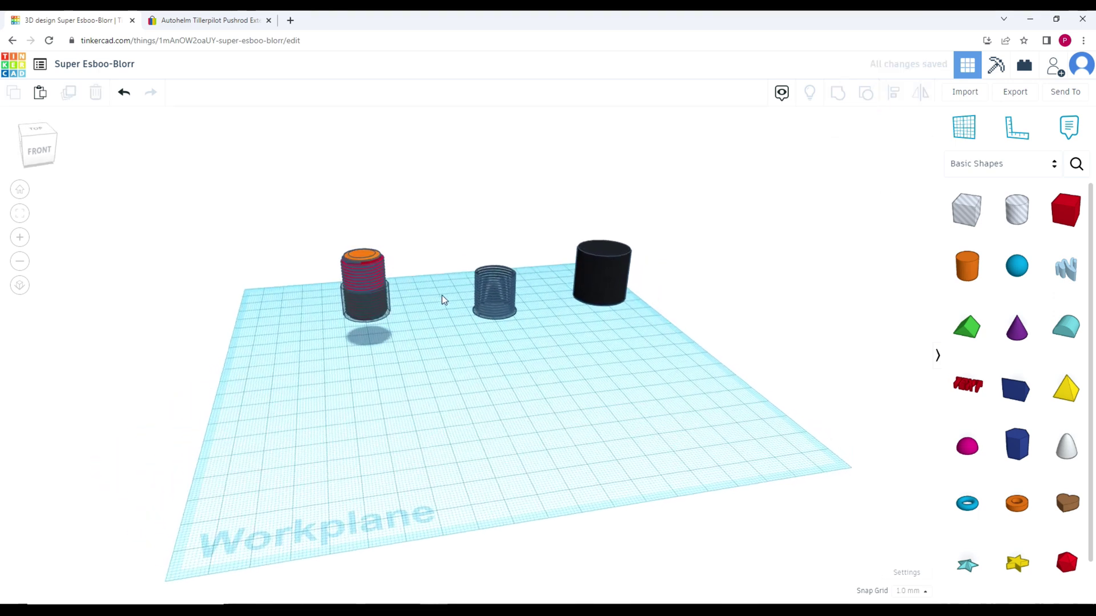
{"action": "left_click", "coordinate": [365, 255]}
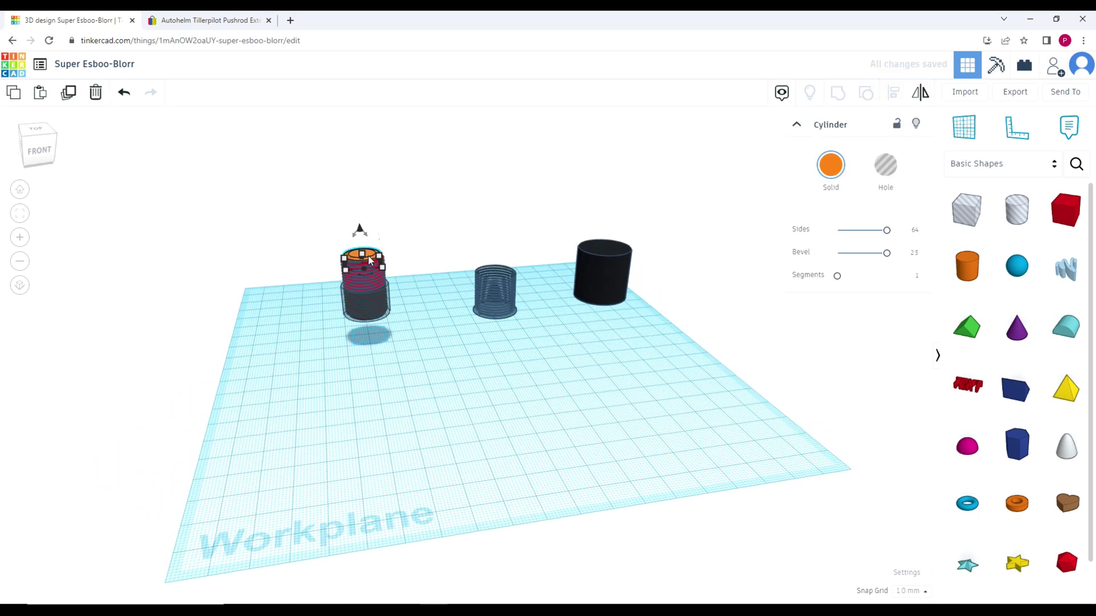
{"action": "mouse_move", "coordinate": [429, 269]}
{"action": "right_mouse_down"}
{"action": "mouse_move", "coordinate": [402, 252]}
{"action": "mouse_move", "coordinate": [443, 267]}
{"action": "right_mouse_up"}
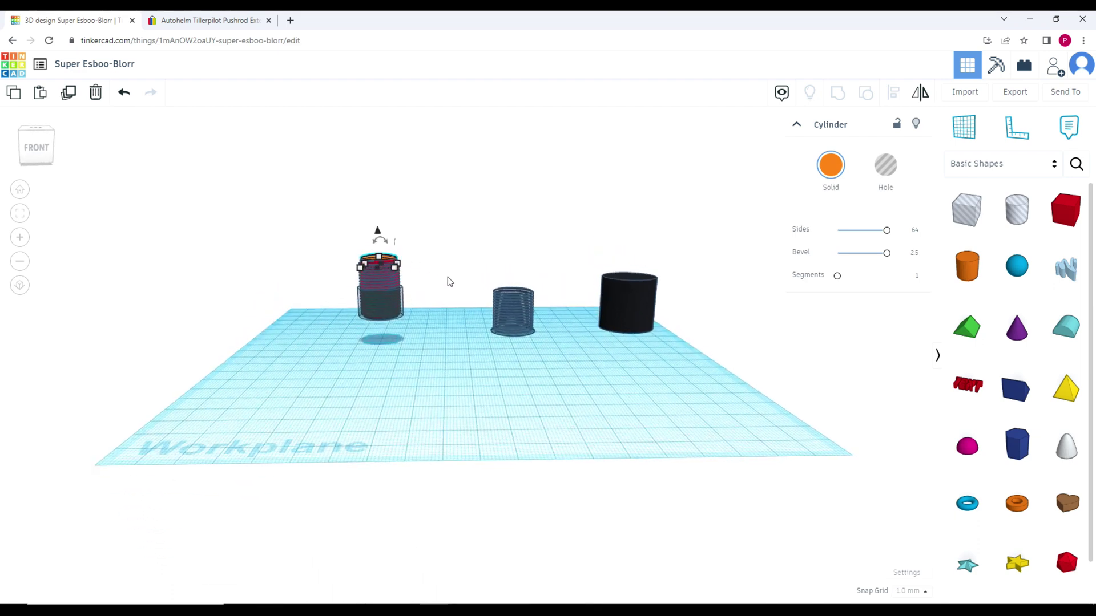
{"action": "left_click", "coordinate": [444, 277]}
{"action": "left_click", "coordinate": [397, 278]}
{"action": "left_click", "coordinate": [381, 278]}
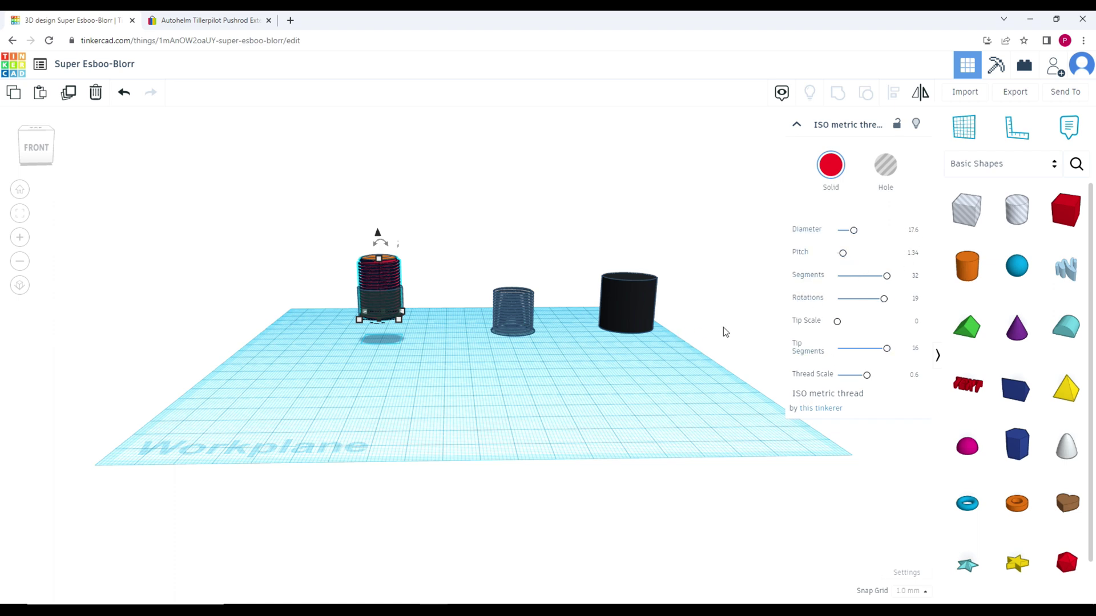
- Select the red thread, orange top cylinder and lower hole cylinder, and group all three
{"action": "left_click", "coordinate": [451, 283]}
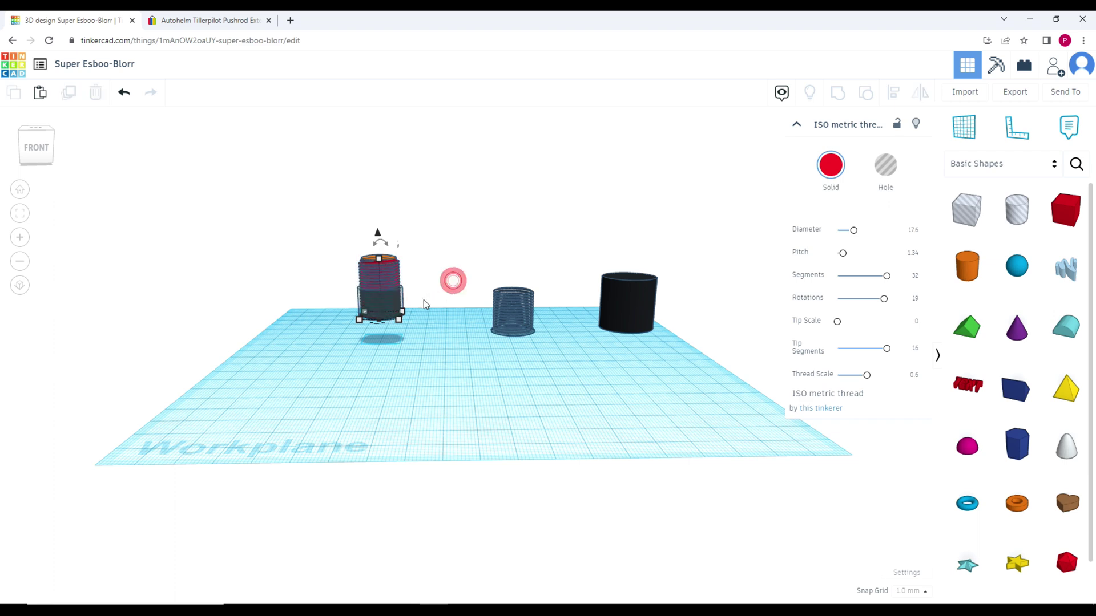
{"action": "right_click_drag", "start_coordinate": [426, 242], "coordinate": [355, 278]}
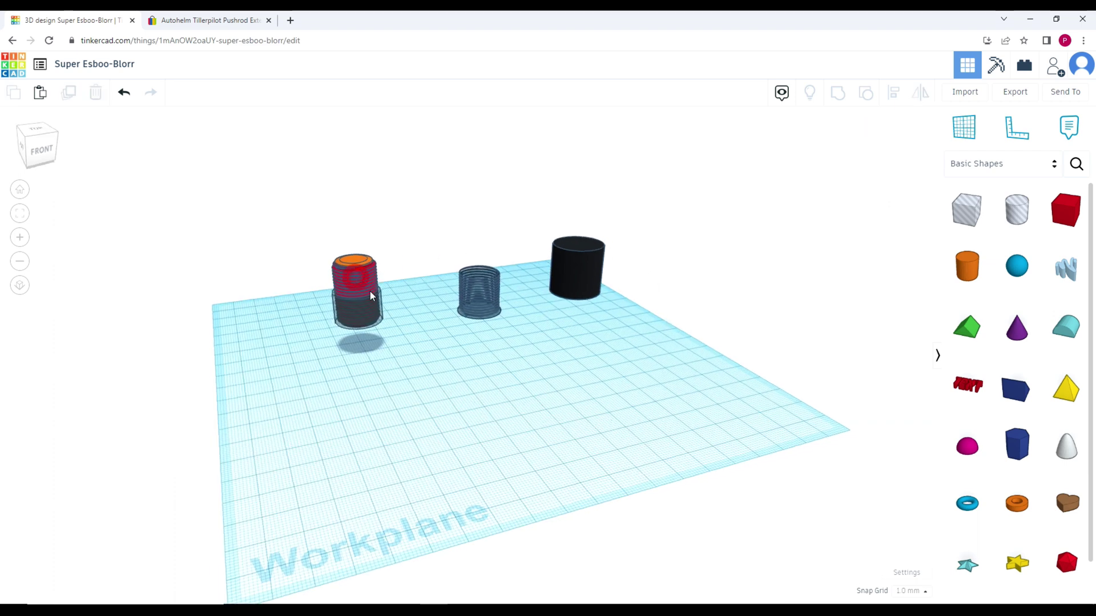
{"action": "left_click", "coordinate": [355, 278]}
{"action": "left_click", "coordinate": [379, 299]}
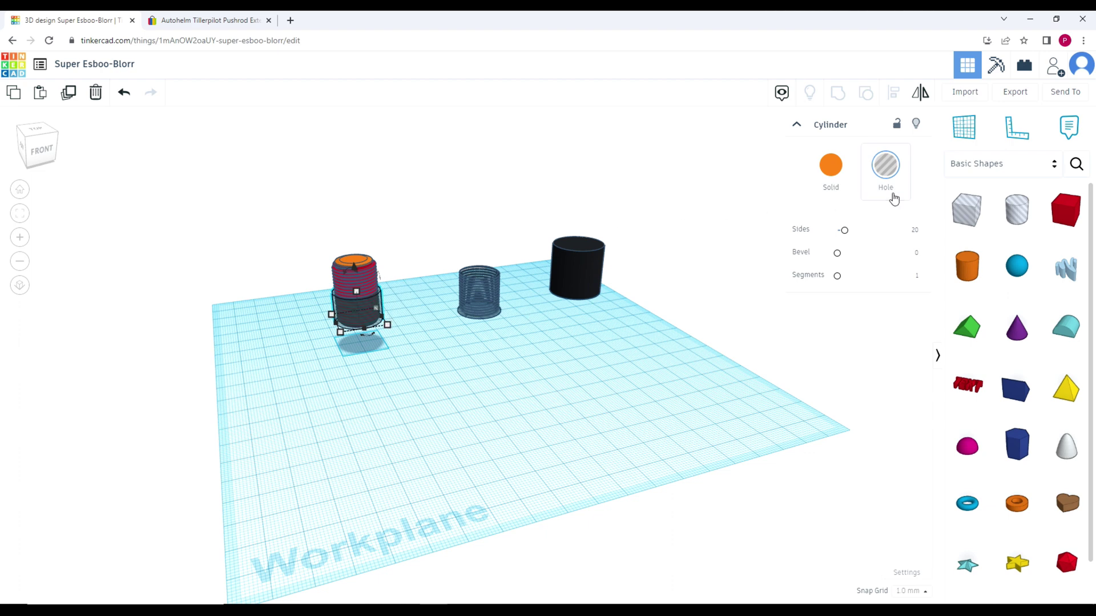
{"action": "right_click_drag", "start_coordinate": [474, 306], "coordinate": [437, 276]}
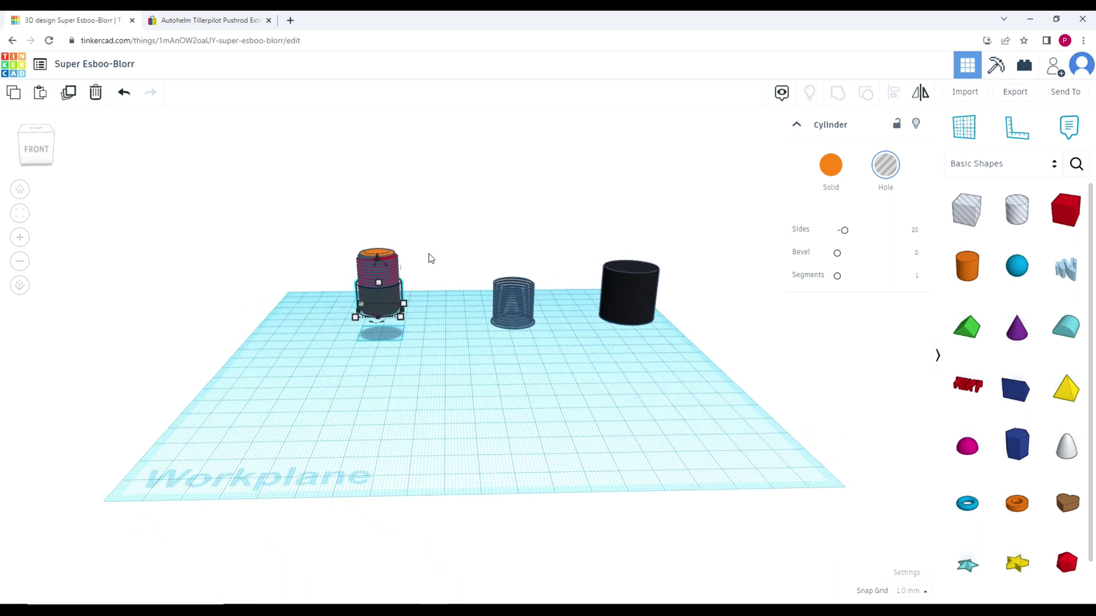
{"action": "left_click", "coordinate": [383, 252]}
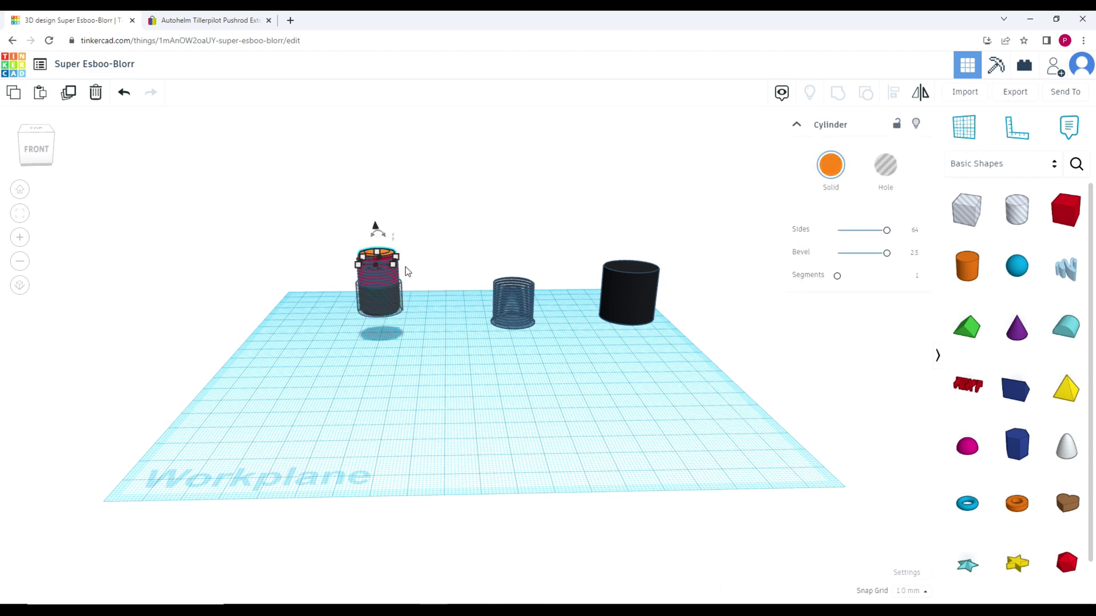
{"action": "left_click", "coordinate": [391, 299], "text": "shift"}
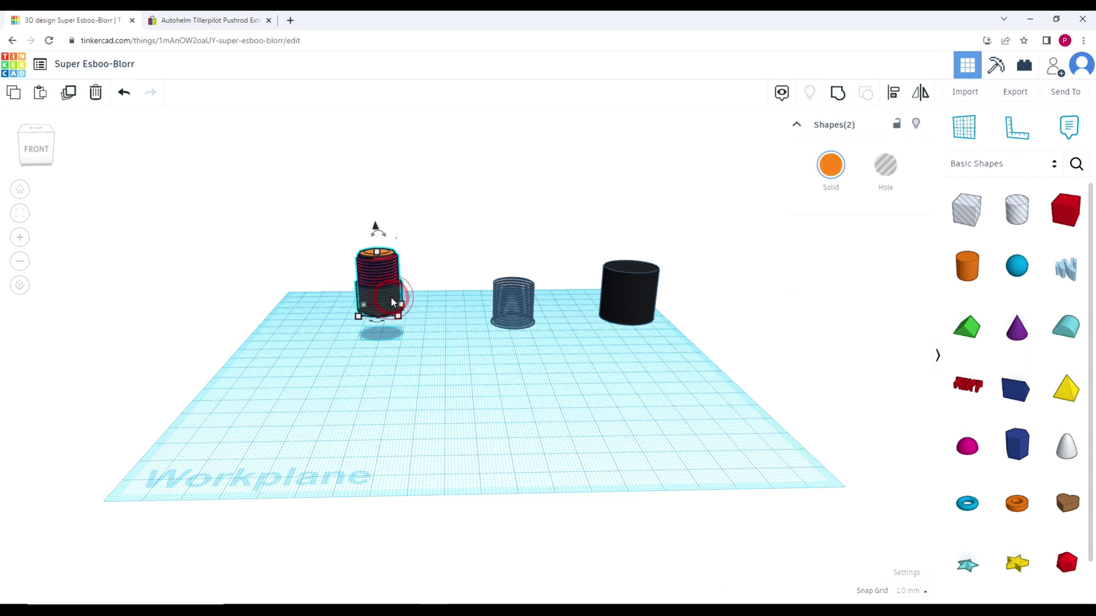
{"action": "left_click", "coordinate": [391, 301], "text": "shift"}
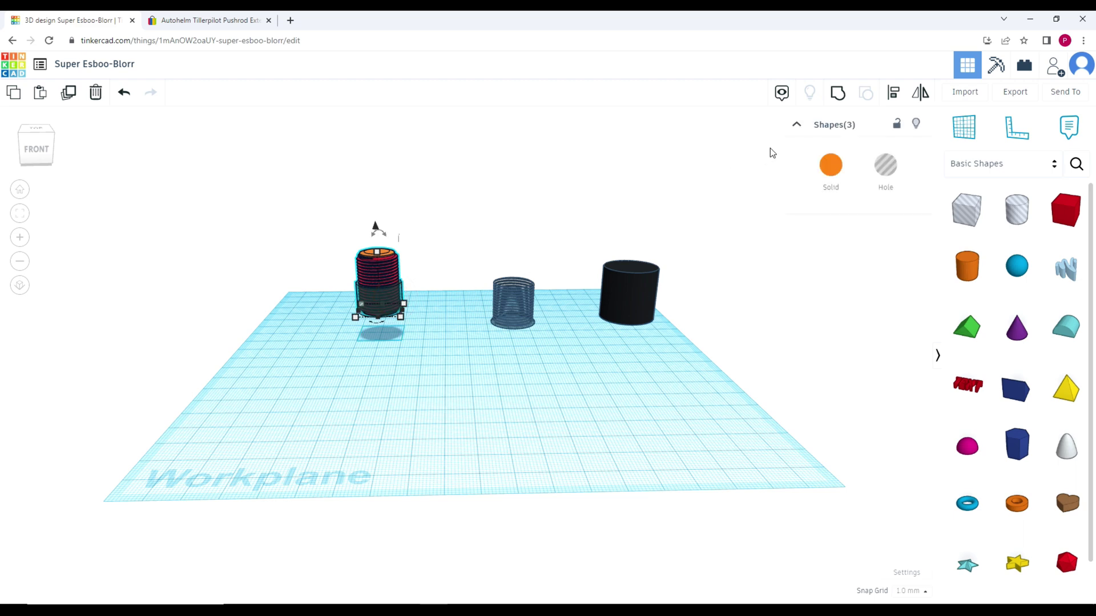
{"action": "left_click", "coordinate": [844, 102]}
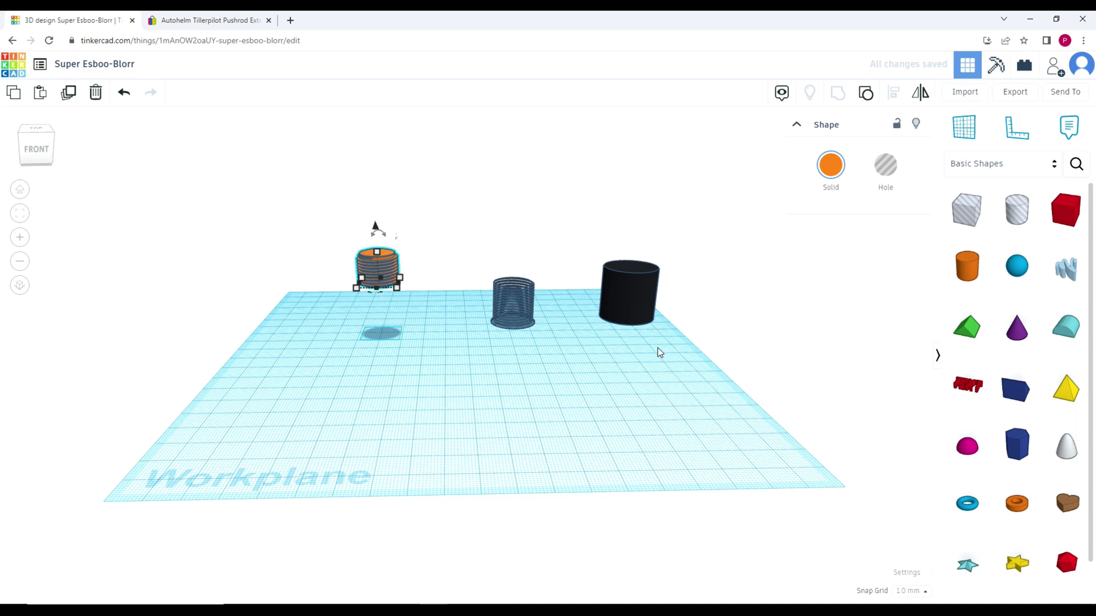
- Ungroup the middle striped hole shape into its parts
{"action": "left_click", "coordinate": [578, 357]}
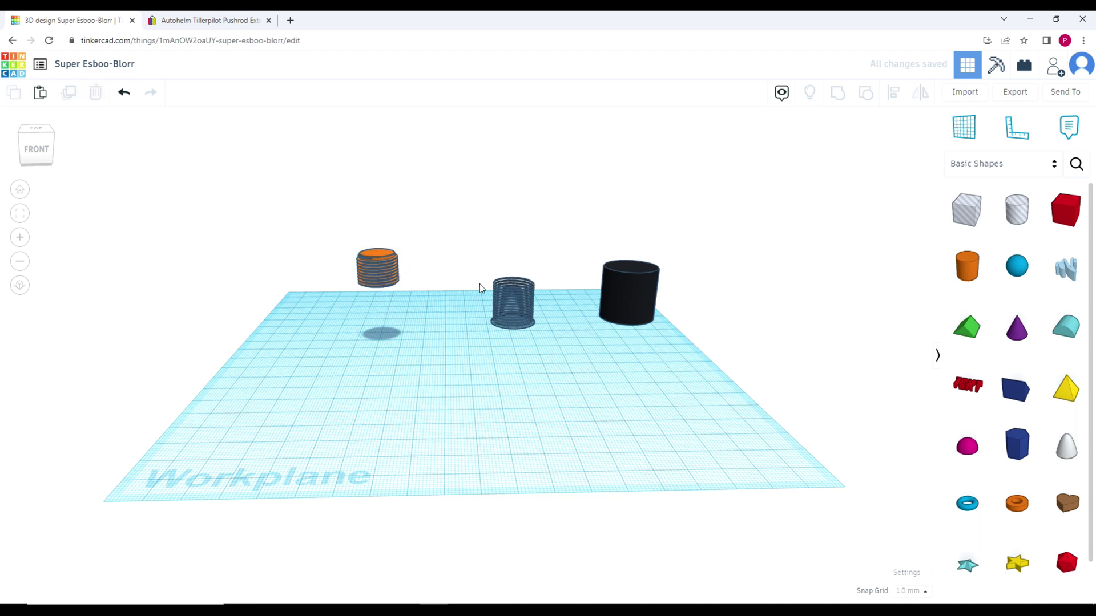
{"action": "left_click", "coordinate": [526, 303]}
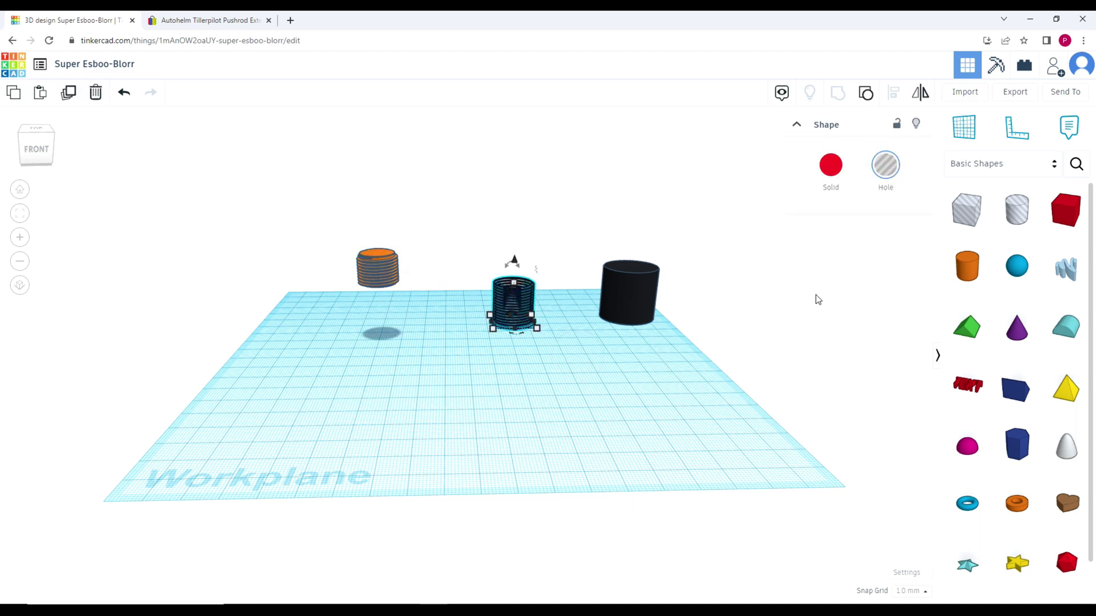
{"action": "left_click", "coordinate": [865, 95]}
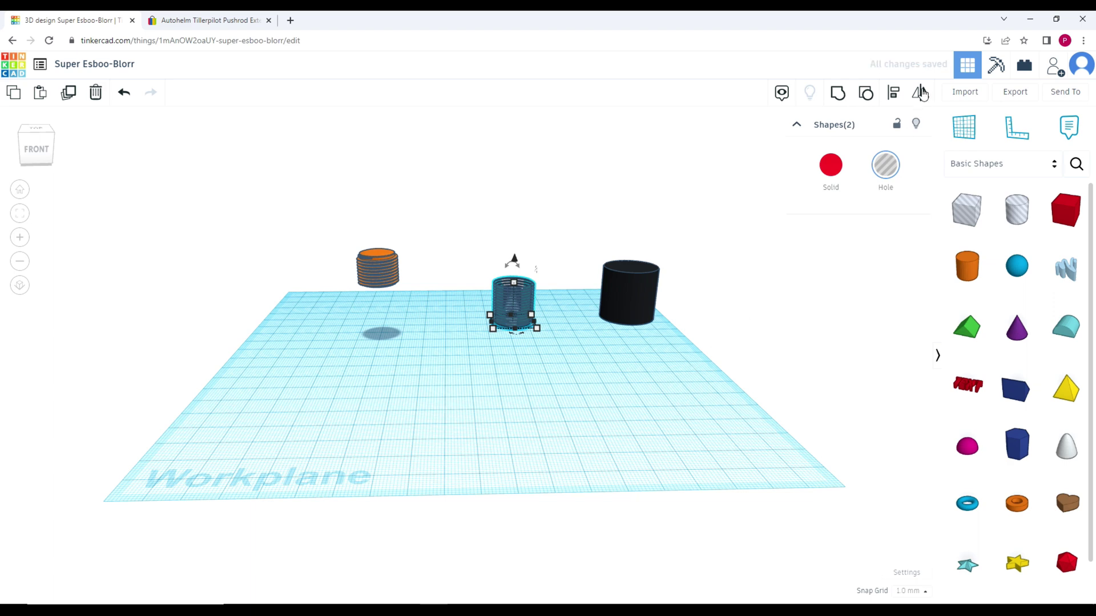
{"action": "left_click", "coordinate": [872, 93]}
- Zoom in and inspect the red metric thread (diameter 19) and the transparent hole cylinder
{"action": "left_click", "coordinate": [632, 337]}
{"action": "mouse_move", "coordinate": [594, 348]}
{"action": "right_mouse_down"}
{"action": "mouse_move", "coordinate": [597, 283]}
{"action": "mouse_move", "coordinate": [597, 340]}
{"action": "right_mouse_up"}
{"action": "scroll", "coordinate": [536, 349], "scroll_direction": "up", "scroll_amount": 6}
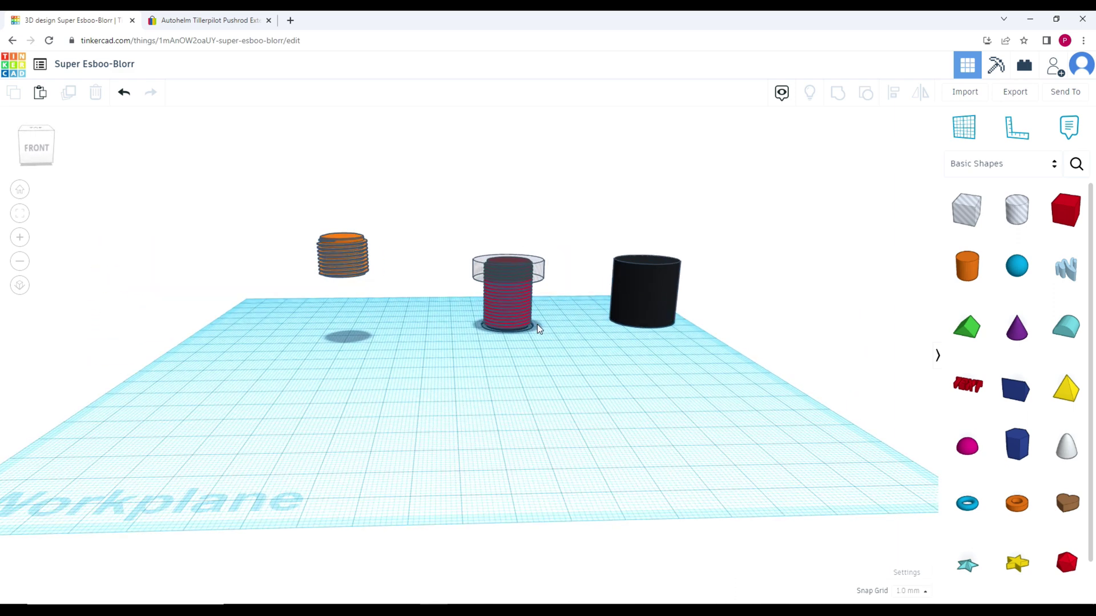
{"action": "scroll", "coordinate": [537, 368], "scroll_direction": "up", "scroll_amount": 2}
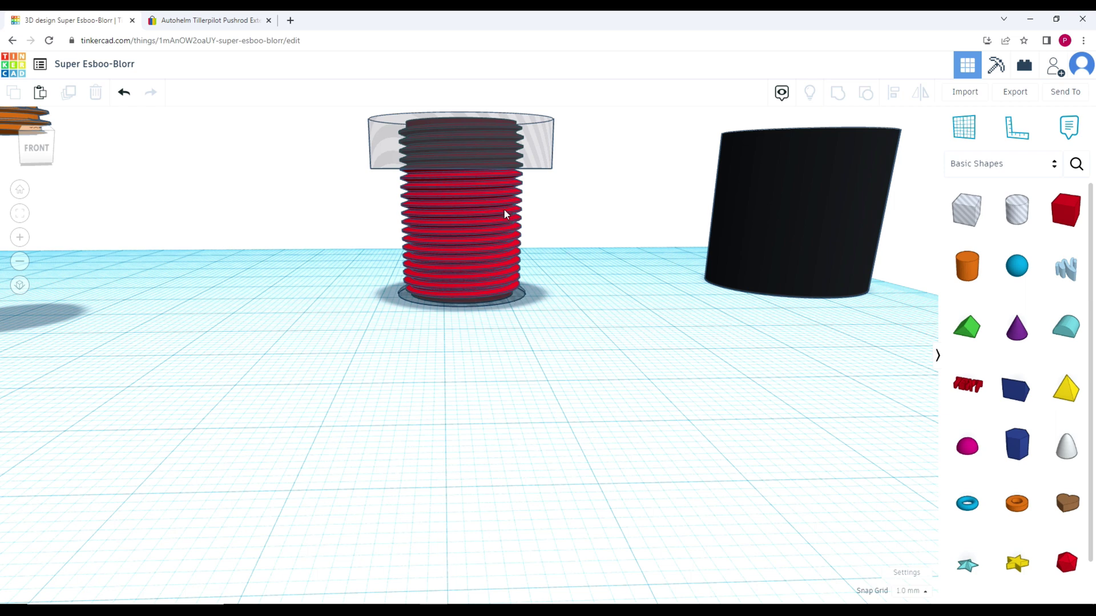
{"action": "left_click", "coordinate": [471, 224]}
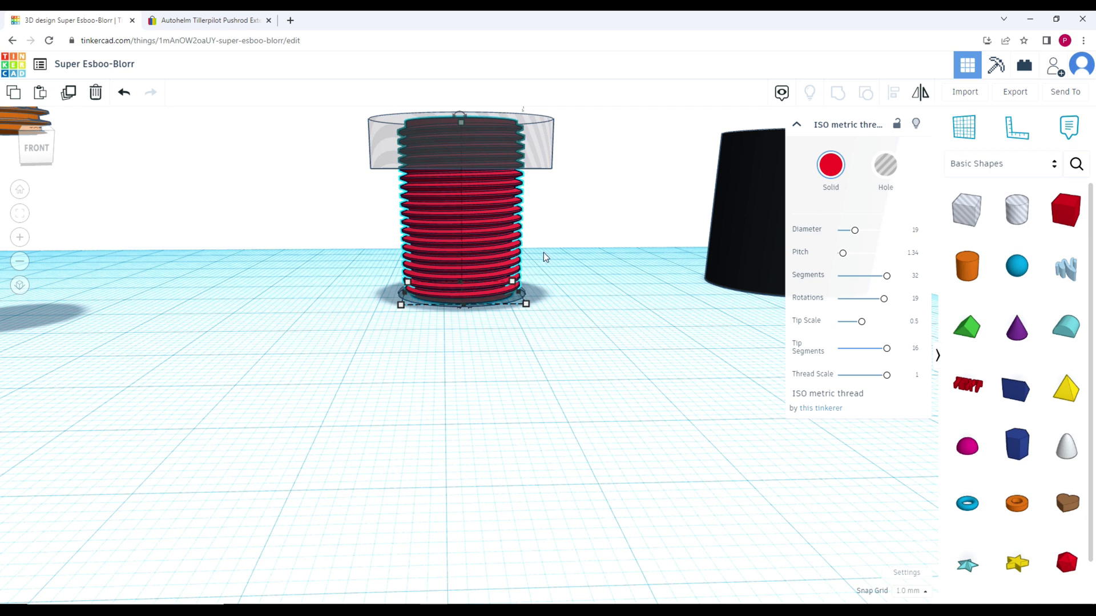
{"action": "left_click", "coordinate": [549, 155]}
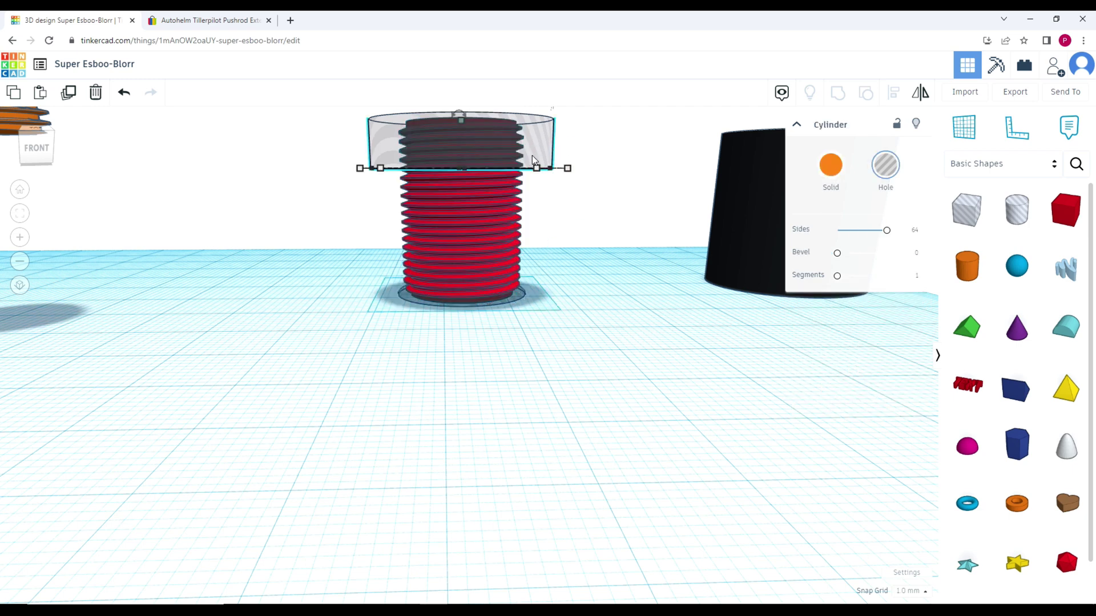
{"action": "left_click", "coordinate": [482, 215]}
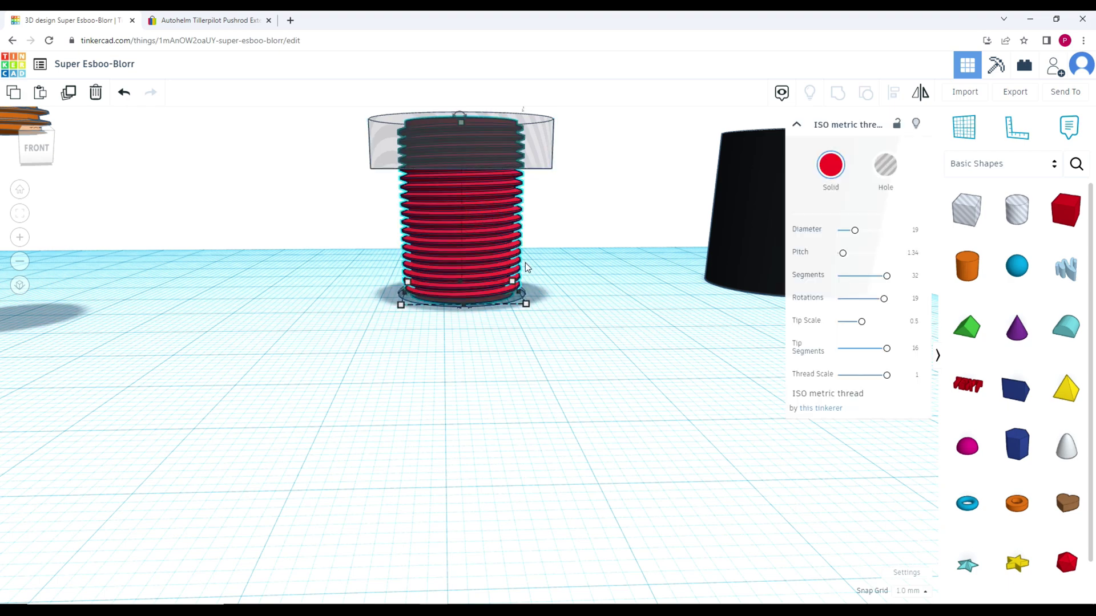
- Group the transparent hole cylinder with the red thread and make the result a hole
{"action": "left_click", "coordinate": [592, 248]}
{"action": "left_click", "coordinate": [464, 150]}
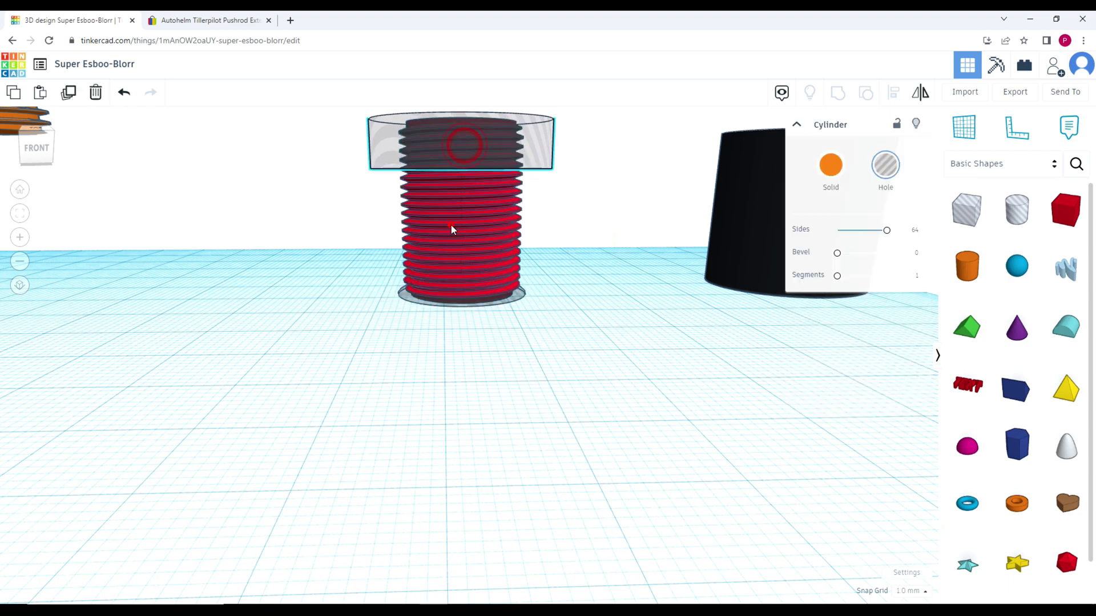
{"action": "left_click", "coordinate": [450, 224], "text": "shift"}
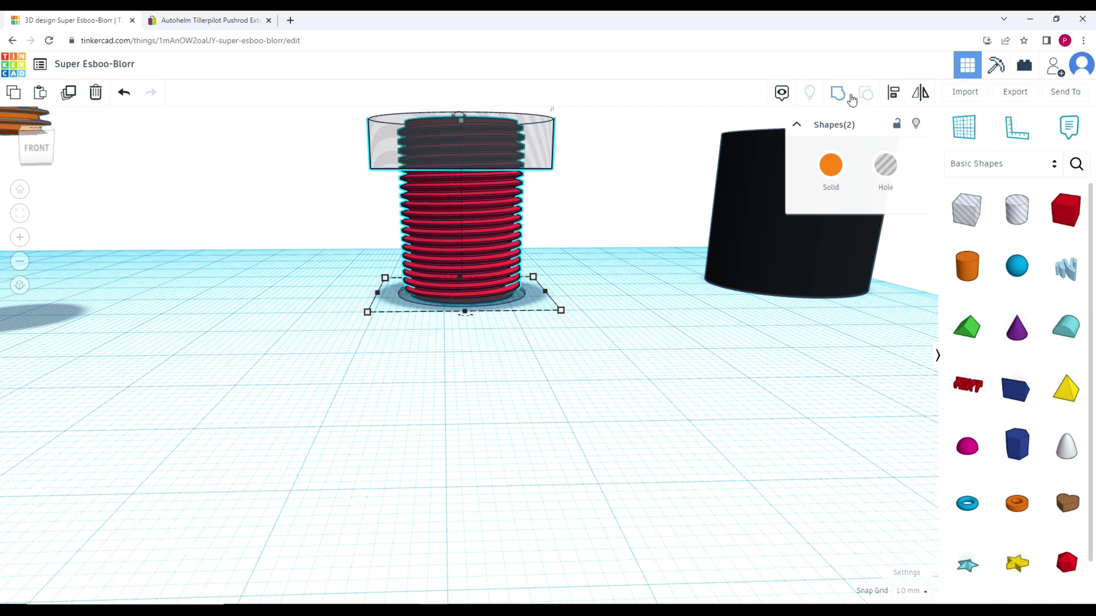
{"action": "left_click", "coordinate": [838, 93]}
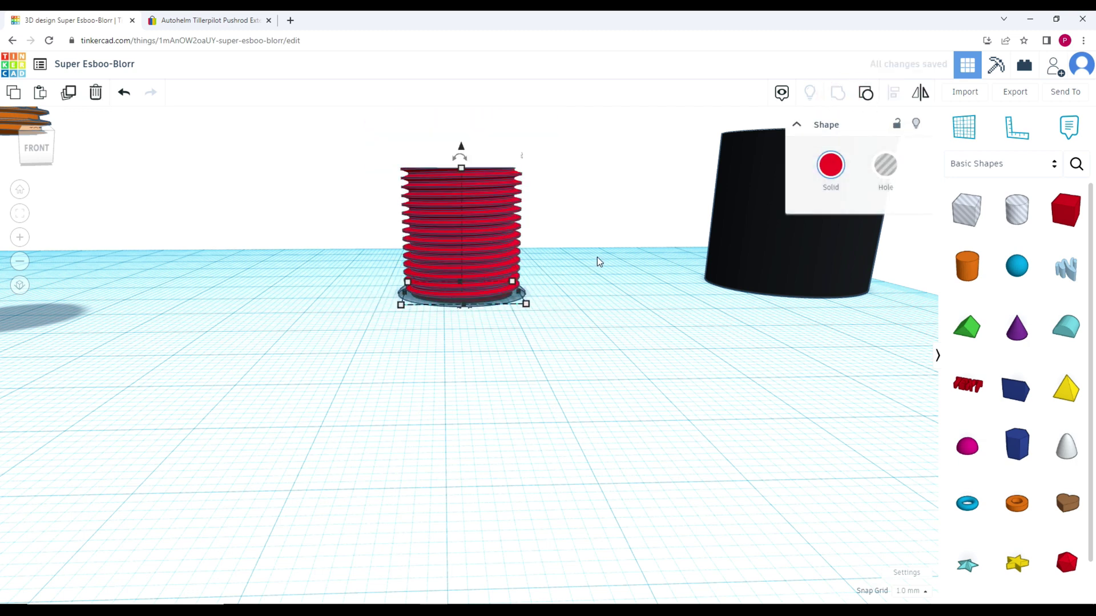
{"action": "left_click", "coordinate": [884, 164]}
- Group the half sphere base with the threaded hole and set the group to Hole
{"action": "left_click", "coordinate": [594, 293]}
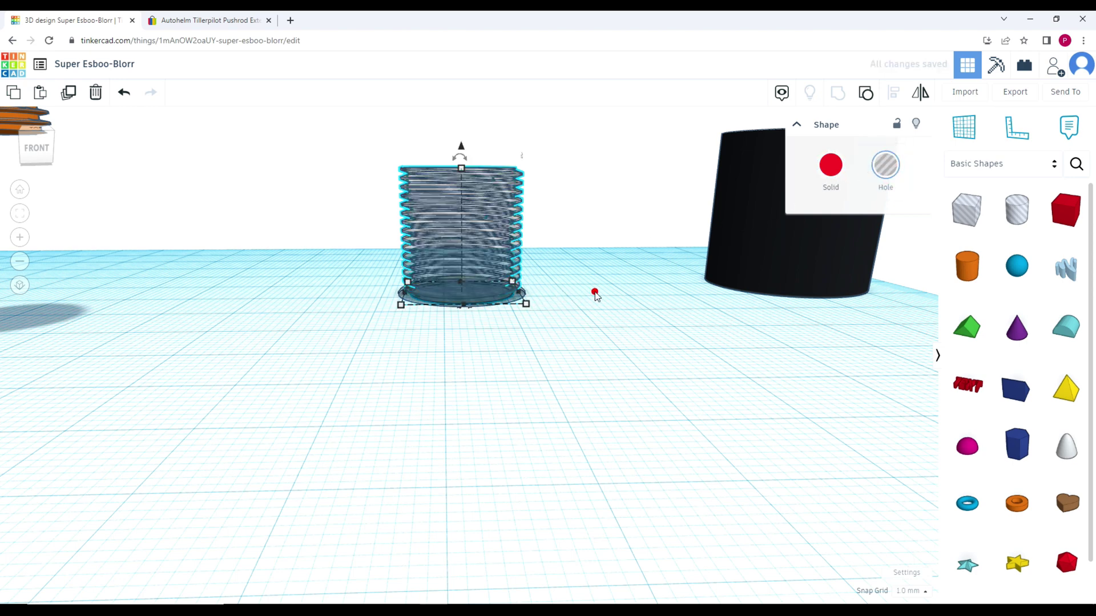
{"action": "left_click", "coordinate": [516, 296]}
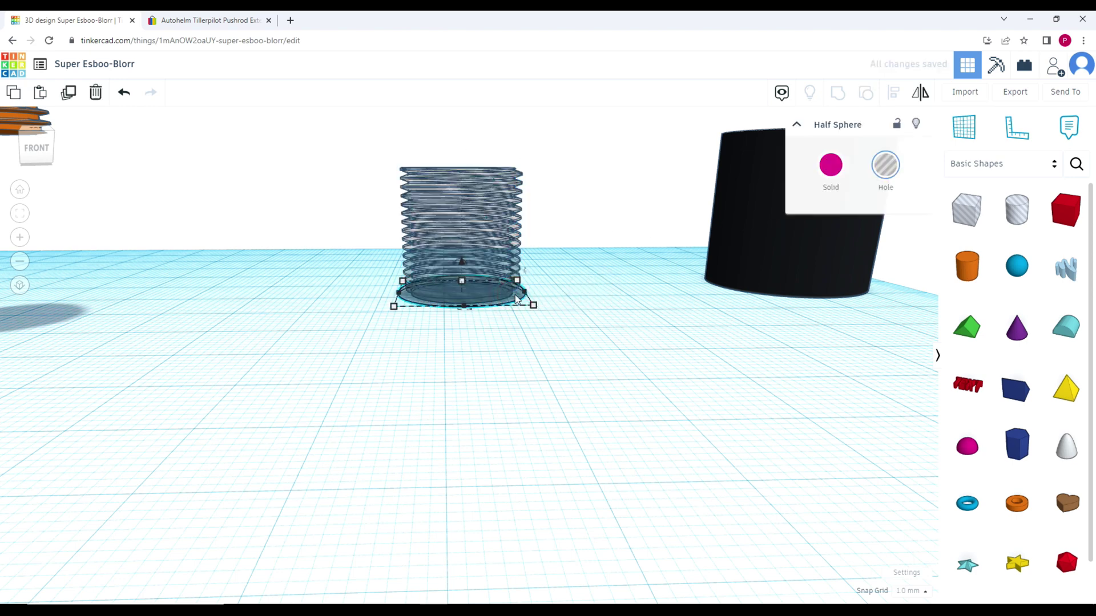
{"action": "left_click", "coordinate": [476, 207], "text": "shift"}
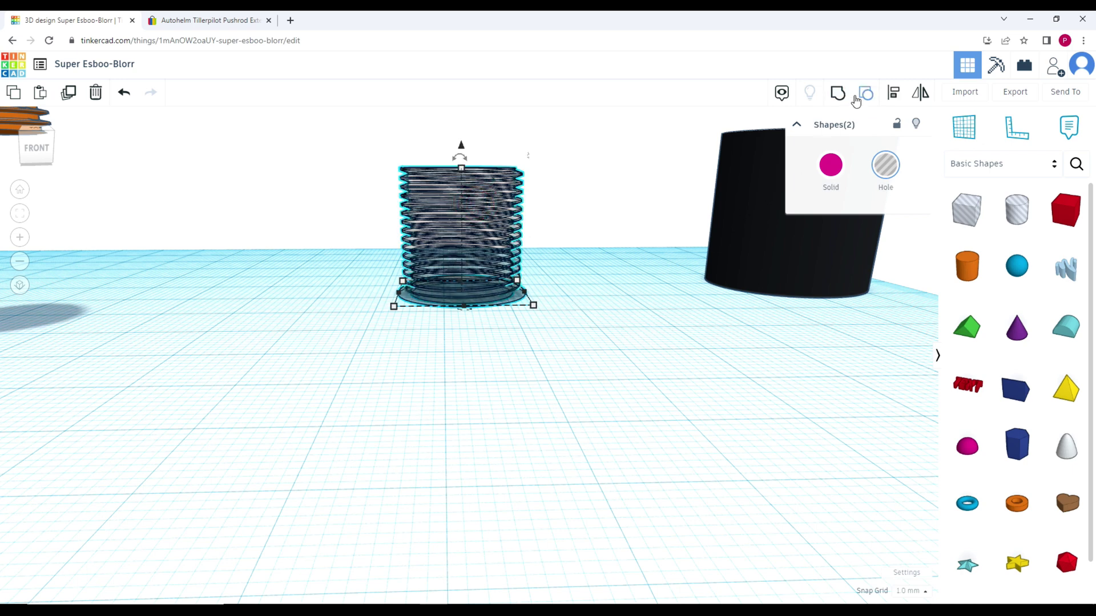
{"action": "left_click", "coordinate": [842, 92]}
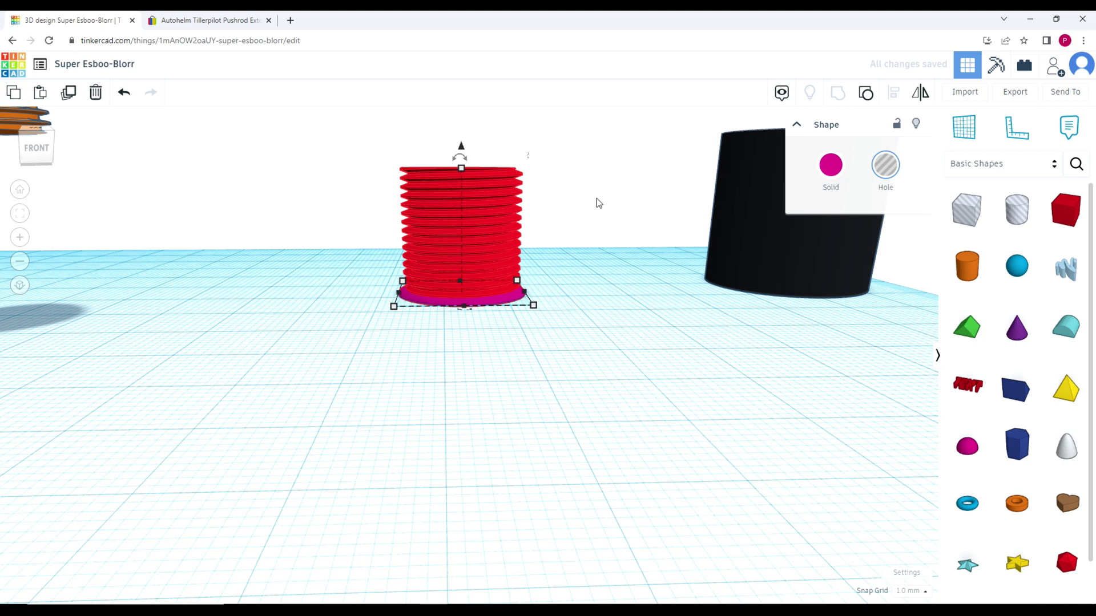
{"action": "key", "text": "h"}
{"action": "mouse_move", "coordinate": [603, 278]}
{"action": "right_mouse_down"}
{"action": "mouse_move", "coordinate": [611, 307]}
{"action": "mouse_move", "coordinate": [594, 322]}
{"action": "mouse_move", "coordinate": [611, 291]}
{"action": "right_mouse_up"}
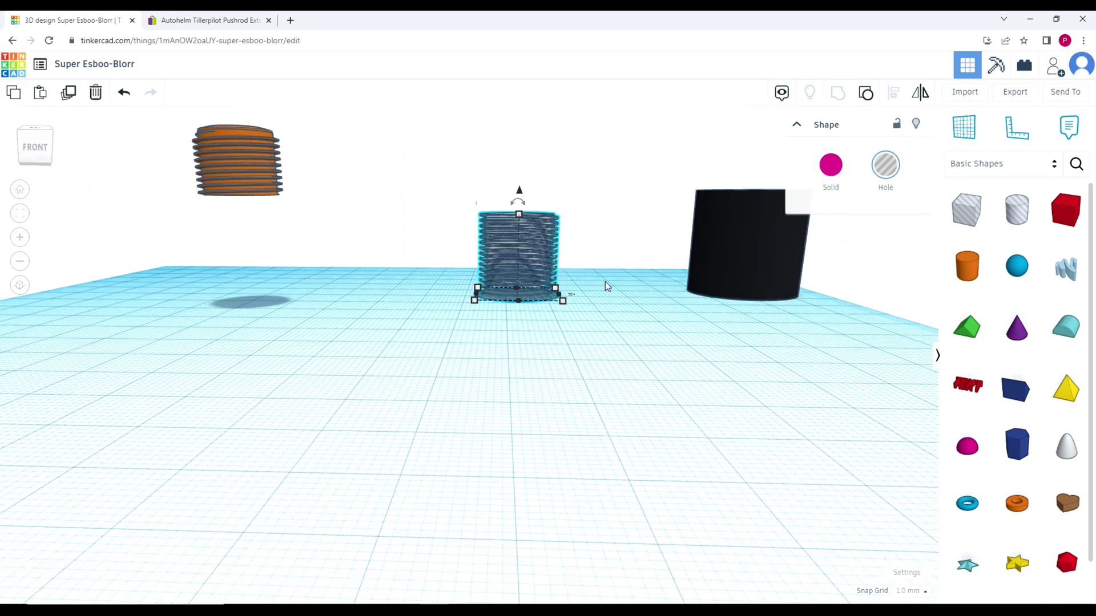
{"action": "left_click", "coordinate": [738, 237]}
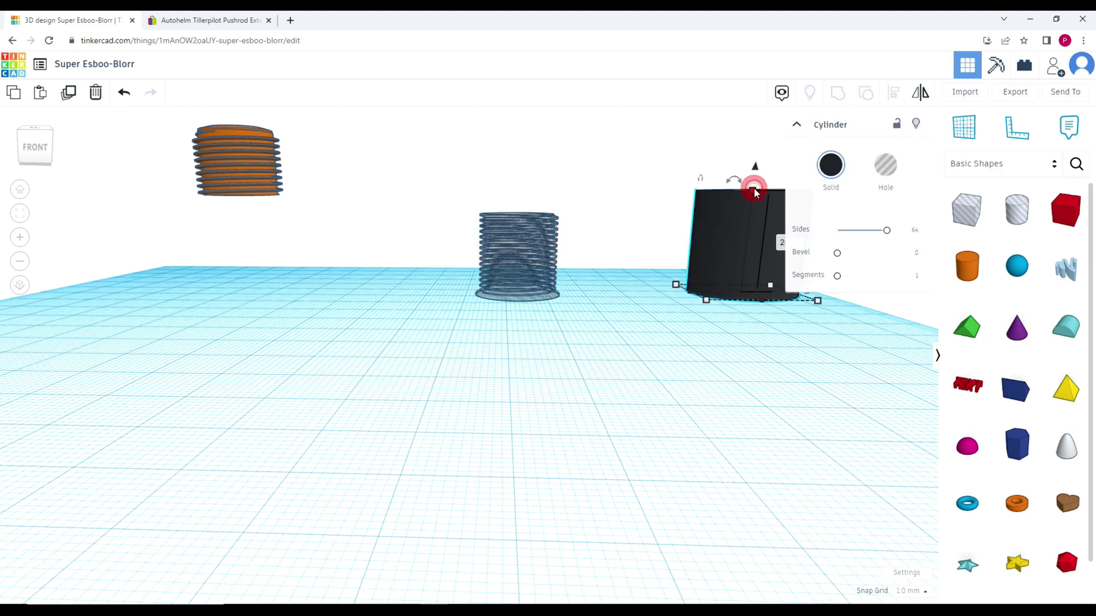
{"action": "right_click_drag", "start_coordinate": [649, 276], "coordinate": [675, 291]}
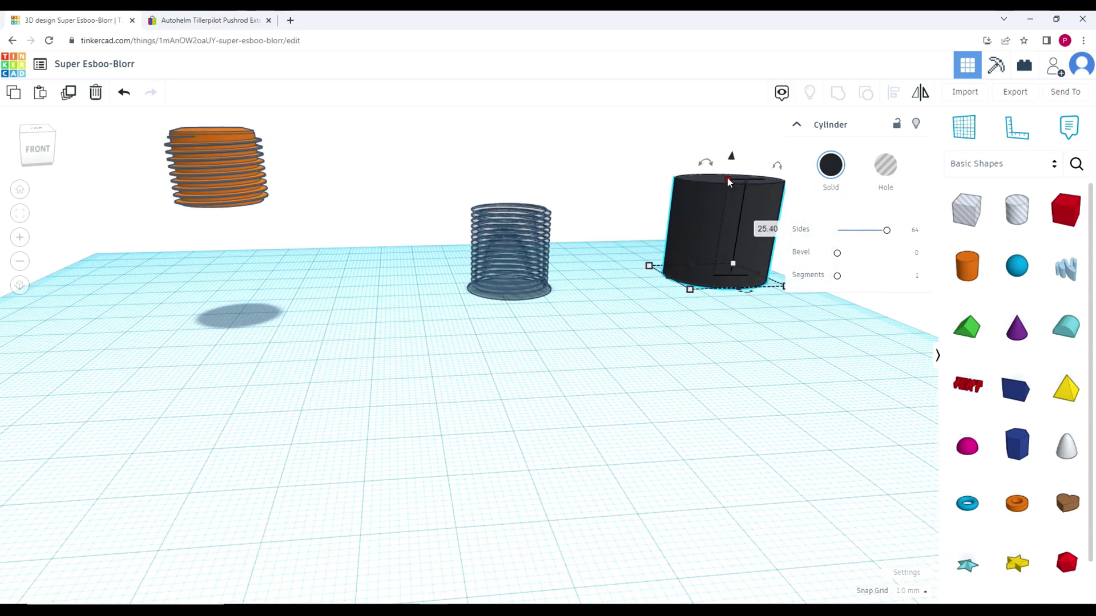
{"action": "right_click_drag", "start_coordinate": [711, 187], "coordinate": [540, 250]}
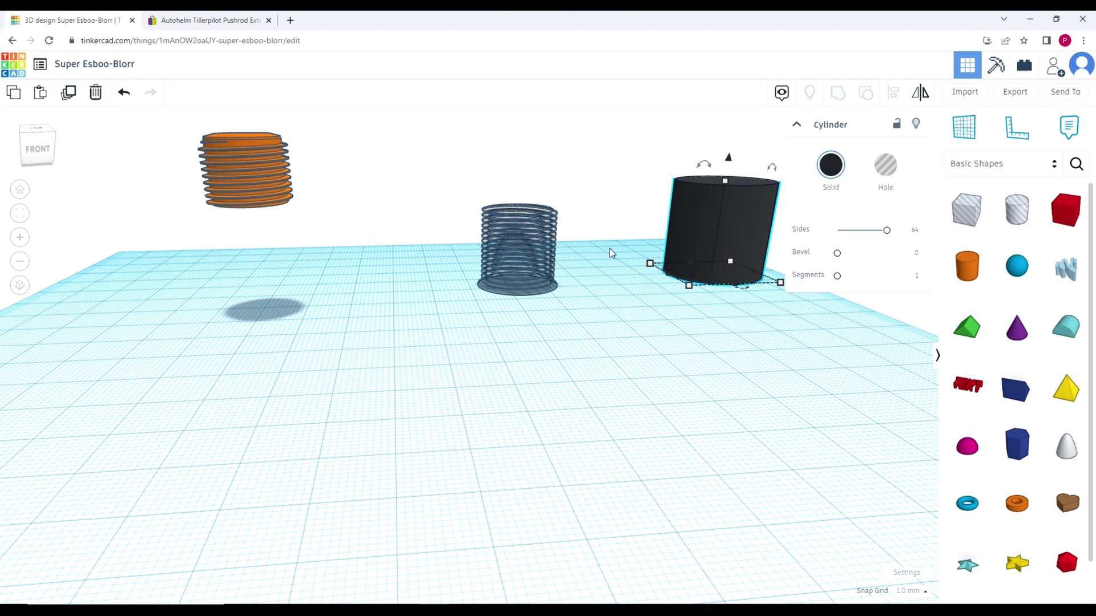
- Align the orange threaded top, black cylinder and threaded insert centred on one vertical axis
{"action": "left_click", "coordinate": [532, 246], "text": "shift"}
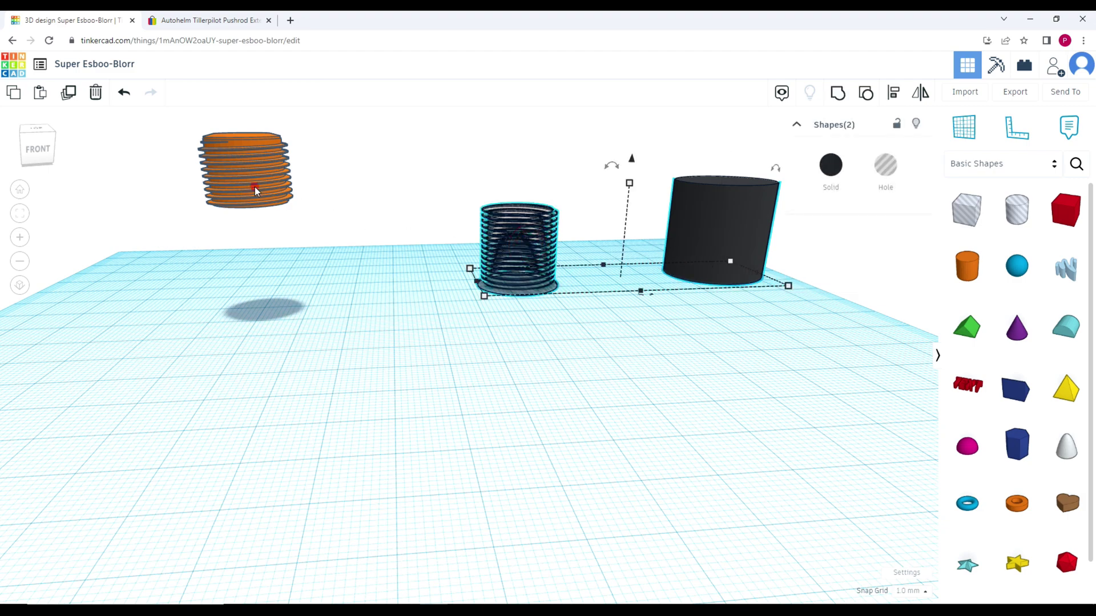
{"action": "key", "text": "ctrl+a"}
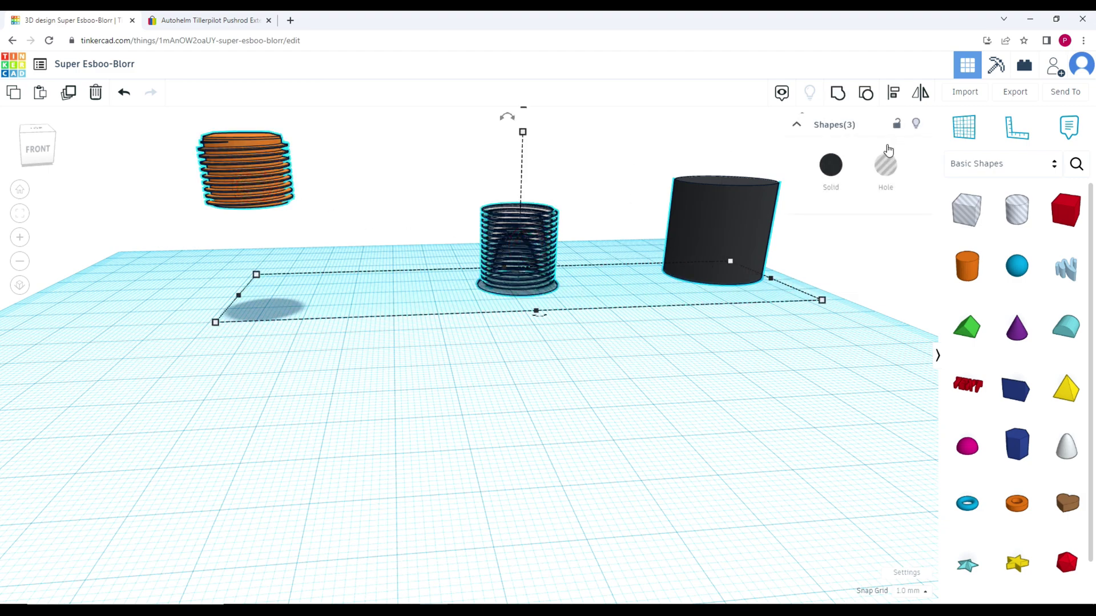
{"action": "left_click", "coordinate": [893, 92]}
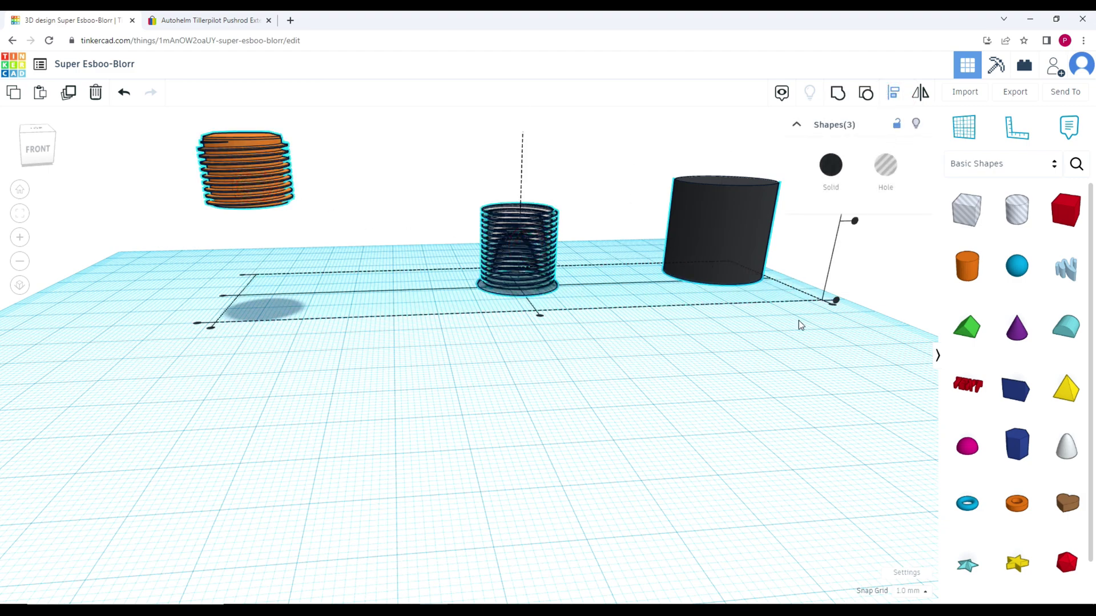
{"action": "left_click", "coordinate": [540, 317]}
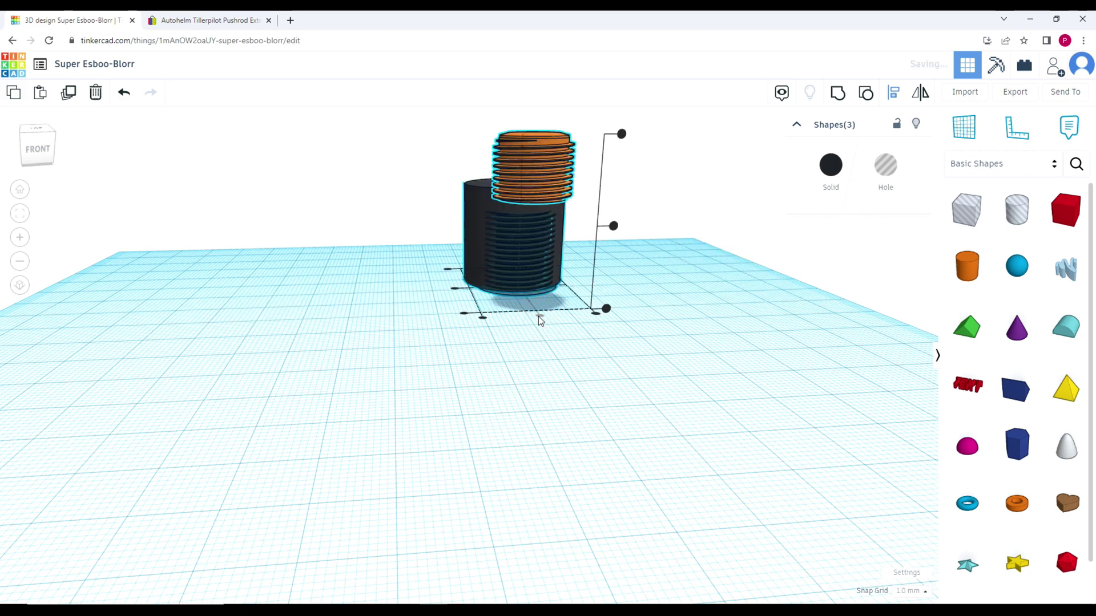
{"action": "left_click", "coordinate": [455, 288]}
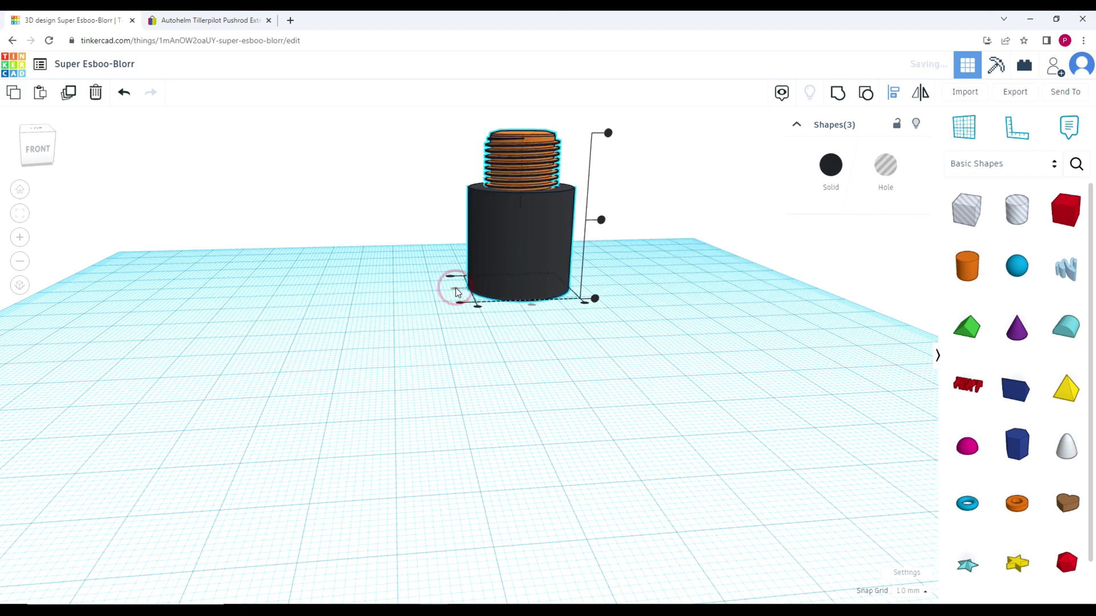
{"action": "right_click_drag", "start_coordinate": [632, 315], "coordinate": [589, 387]}
- Reselect the stacked parts and group them into a single solid shape
{"action": "left_click", "coordinate": [722, 374]}
{"action": "left_click", "coordinate": [573, 412]}
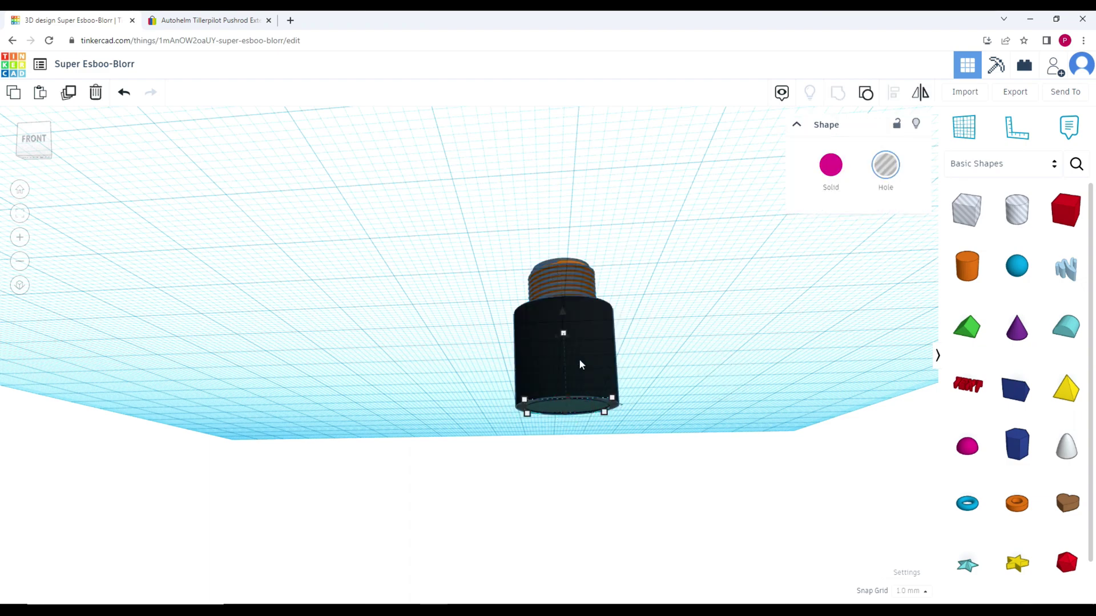
{"action": "left_click", "coordinate": [574, 272], "text": "shift"}
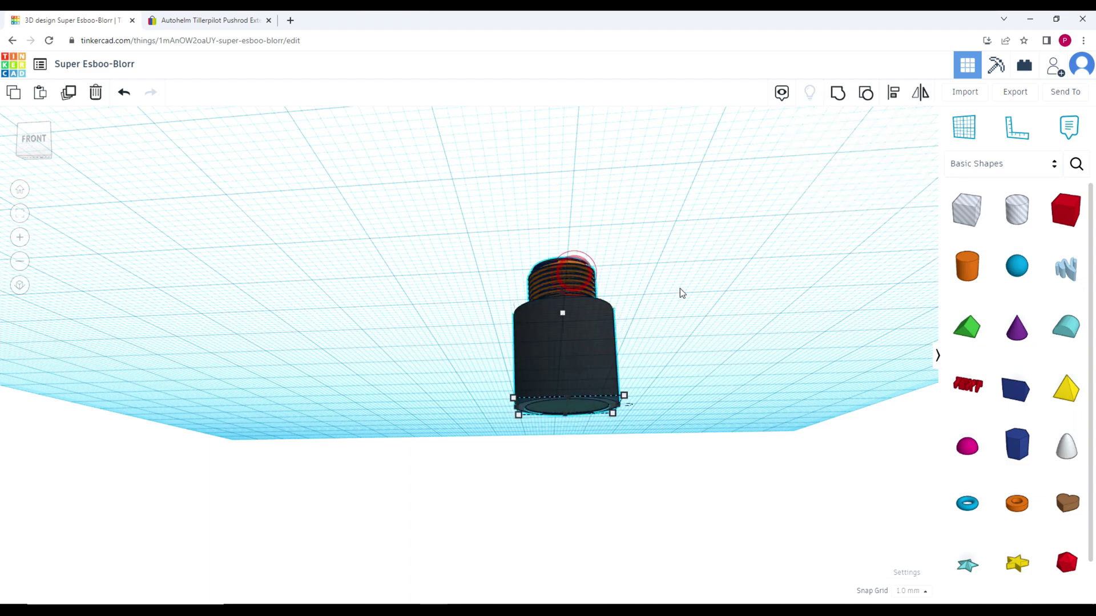
{"action": "right_click_drag", "start_coordinate": [683, 285], "coordinate": [696, 318]}
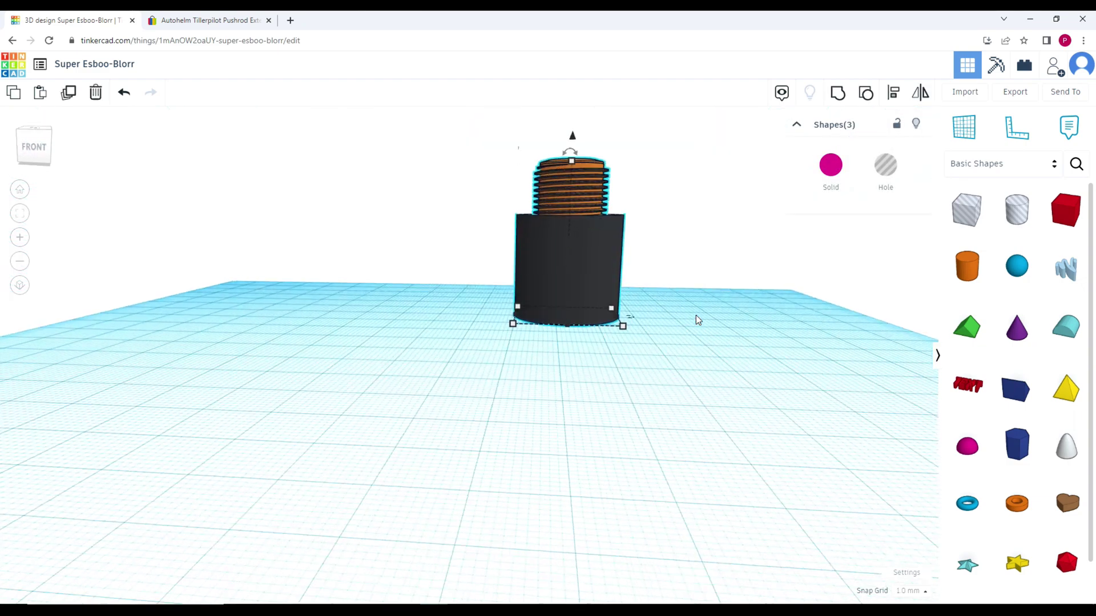
{"action": "left_click", "coordinate": [838, 93]}
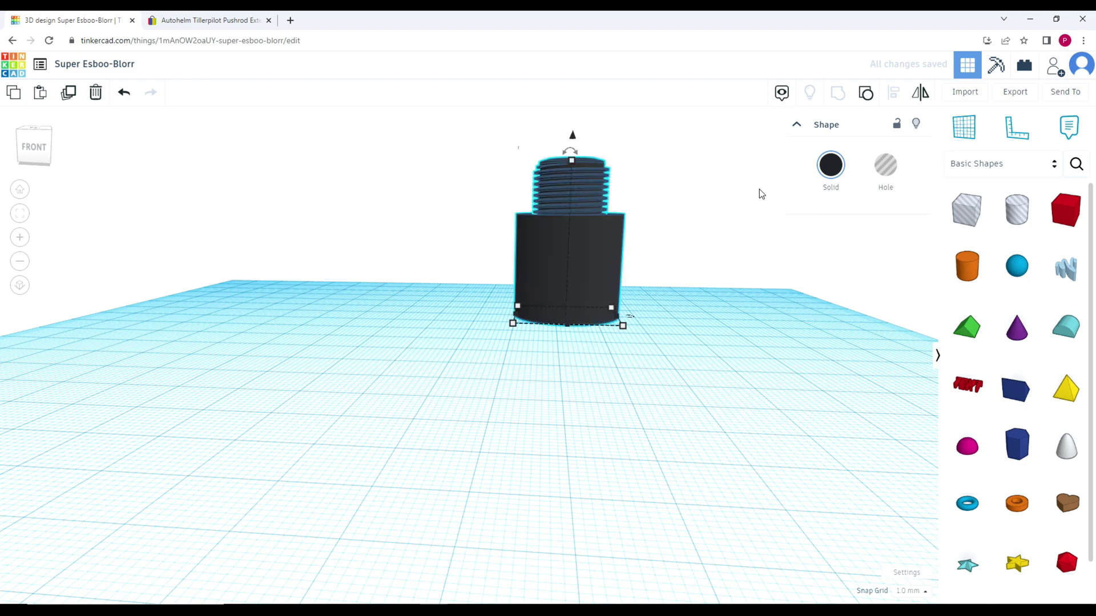
{"action": "right_click_drag", "start_coordinate": [720, 255], "coordinate": [651, 443]}
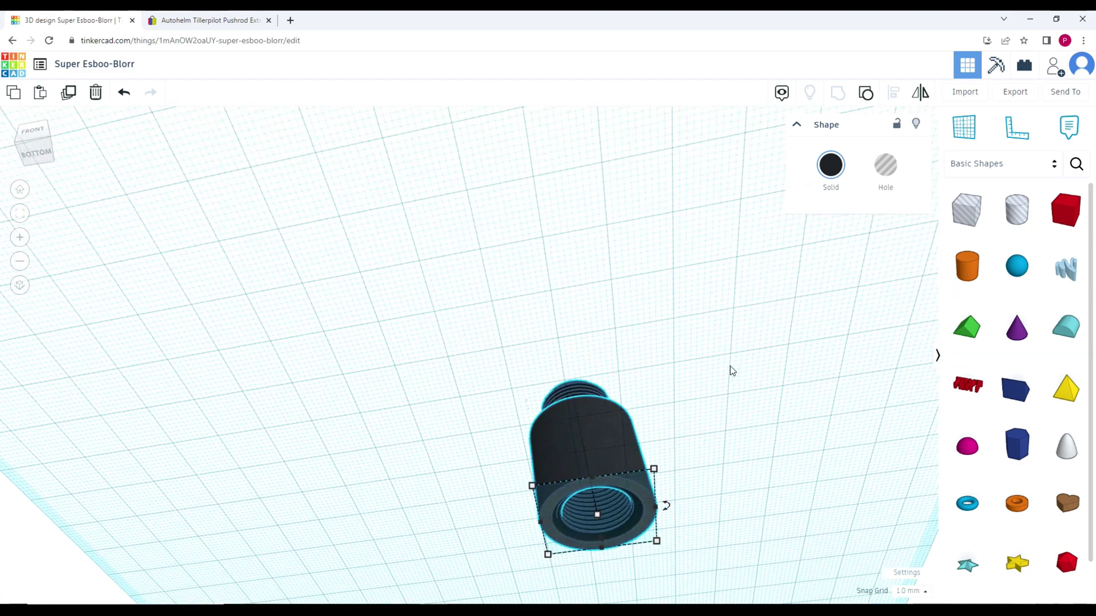
{"action": "right_click_drag", "start_coordinate": [729, 360], "coordinate": [726, 328]}
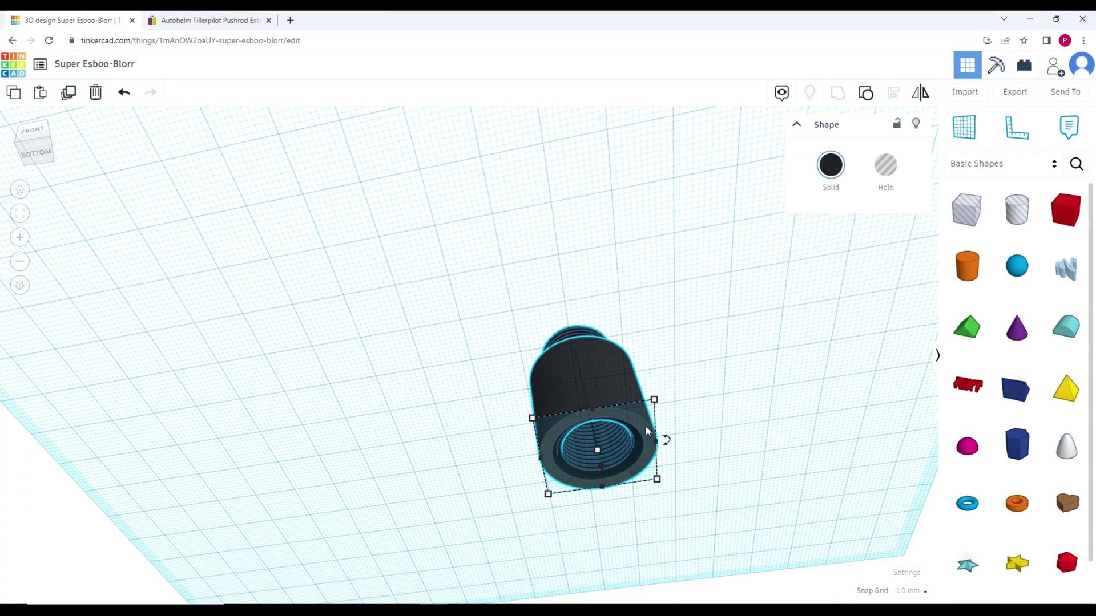
{"action": "mouse_move", "coordinate": [672, 310]}
{"action": "right_mouse_down"}
{"action": "mouse_move", "coordinate": [691, 362]}
{"action": "mouse_move", "coordinate": [677, 258]}
{"action": "mouse_move", "coordinate": [678, 365]}
{"action": "mouse_move", "coordinate": [665, 299]}
{"action": "mouse_move", "coordinate": [673, 325]}
{"action": "right_mouse_up"}
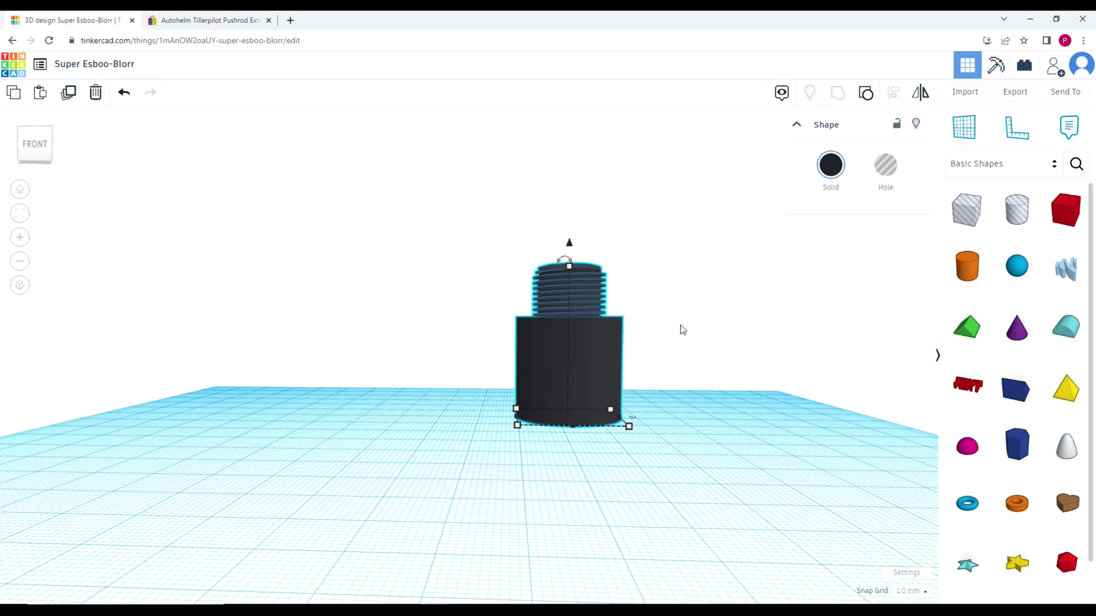
{"action": "scroll", "coordinate": [688, 335], "scroll_direction": "up", "scroll_amount": 1}
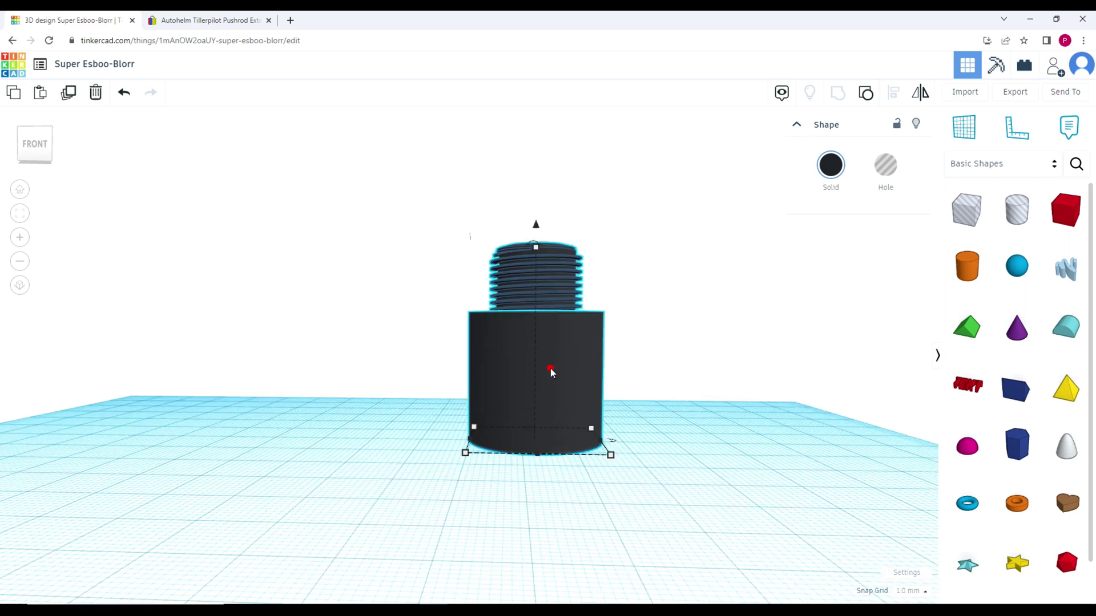
- Export the design as Super Esboo-Blorr.stl and open it in FlashPrint
{"action": "left_click", "coordinate": [1014, 92]}
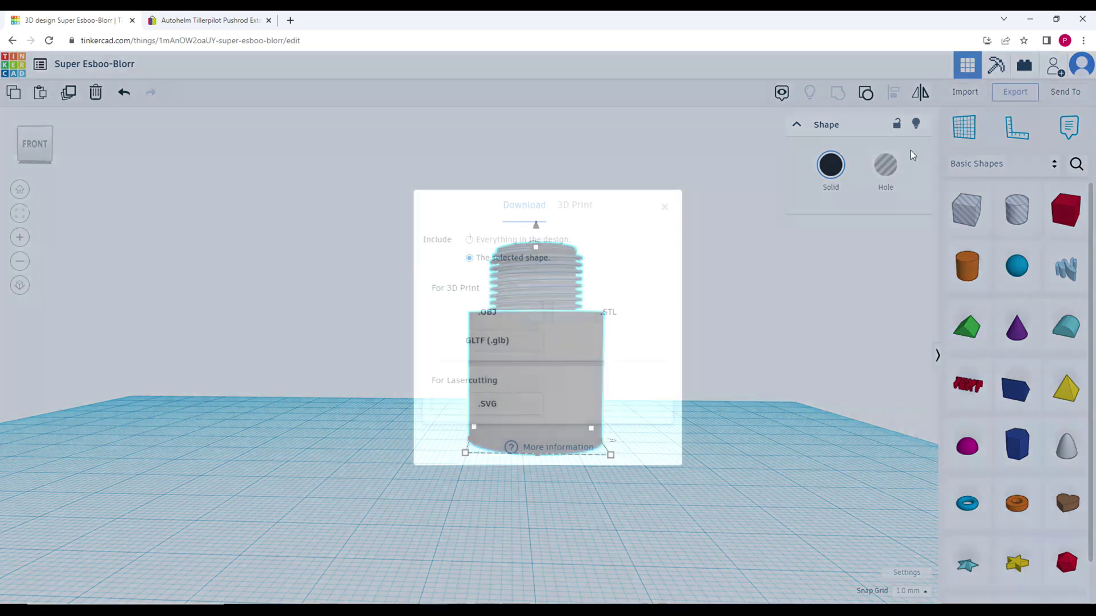
{"action": "left_click", "coordinate": [627, 321]}
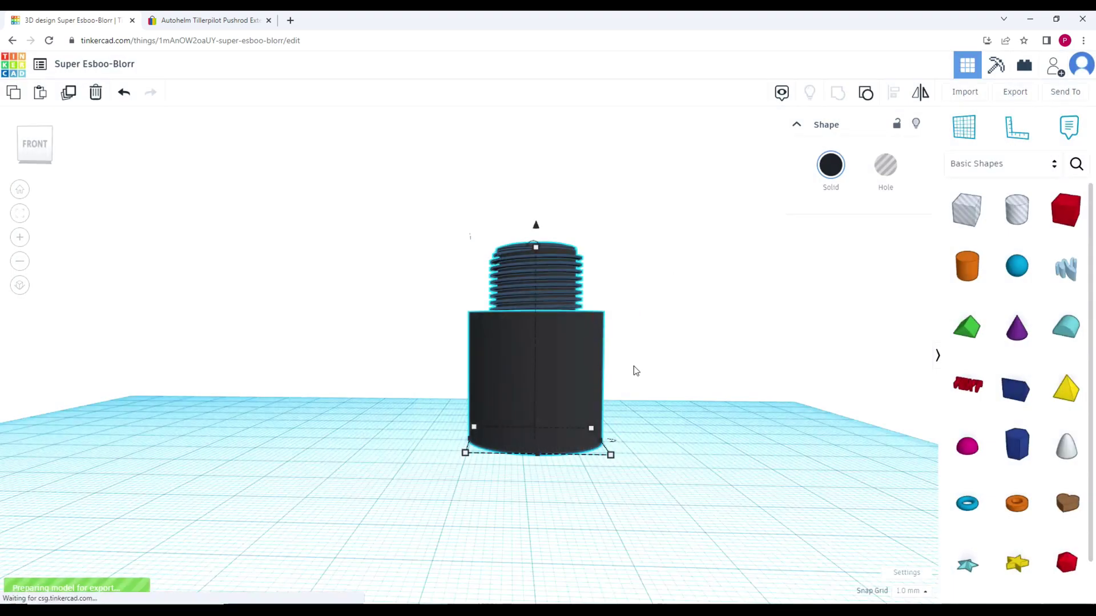
{"action": "left_click", "coordinate": [94, 587]}
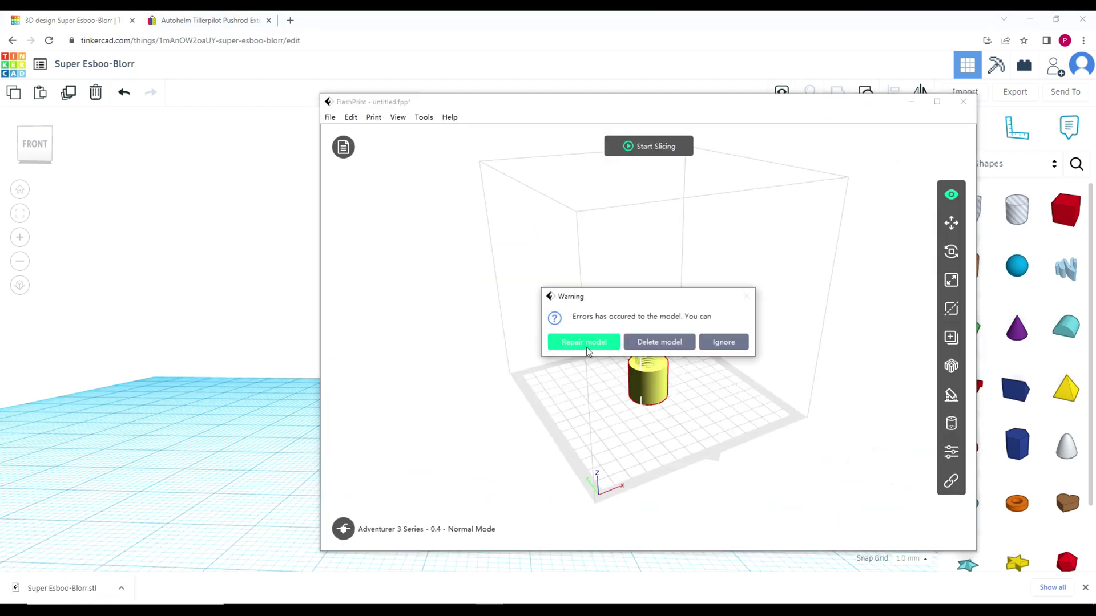
- Repair the imported model's errors and bring up the Slice dialog for the Adventurer 3 with ASA
{"action": "left_click", "coordinate": [586, 347]}
{"action": "left_click", "coordinate": [694, 343]}
{"action": "left_click_drag", "start_coordinate": [721, 368], "coordinate": [687, 190]}
{"action": "left_click", "coordinate": [649, 146]}
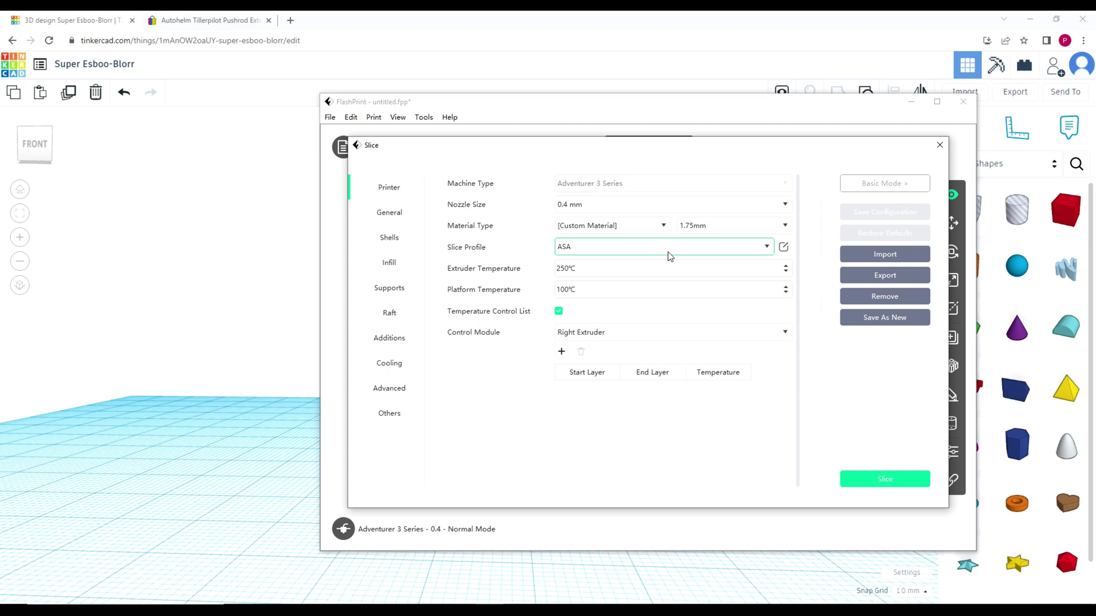
- Slice the adapter with the ASA profile, accepting the 250°C extruder temperature warning
{"action": "left_click", "coordinate": [865, 478]}
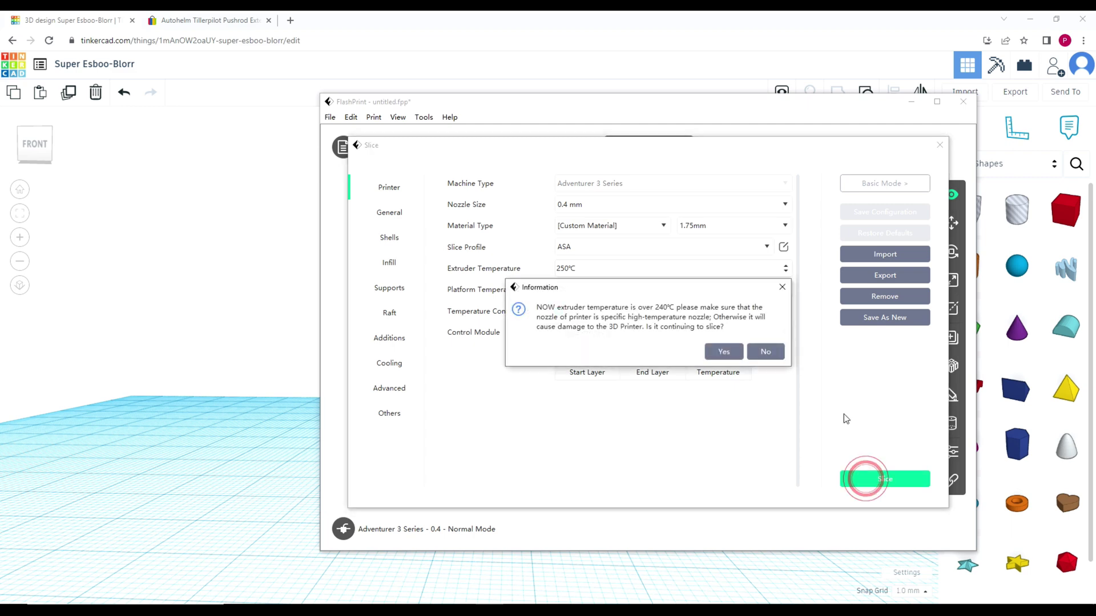
{"action": "left_click", "coordinate": [723, 351]}
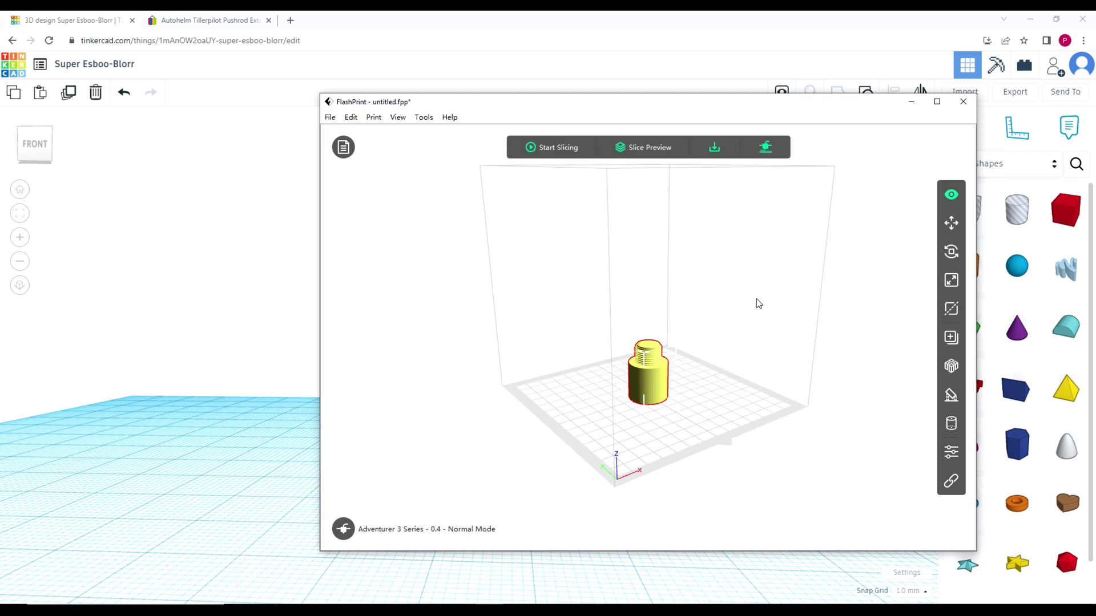
- Open the Connect Machine dialog on Automatic Scan to send the sliced adapter
{"action": "left_click", "coordinate": [765, 155]}
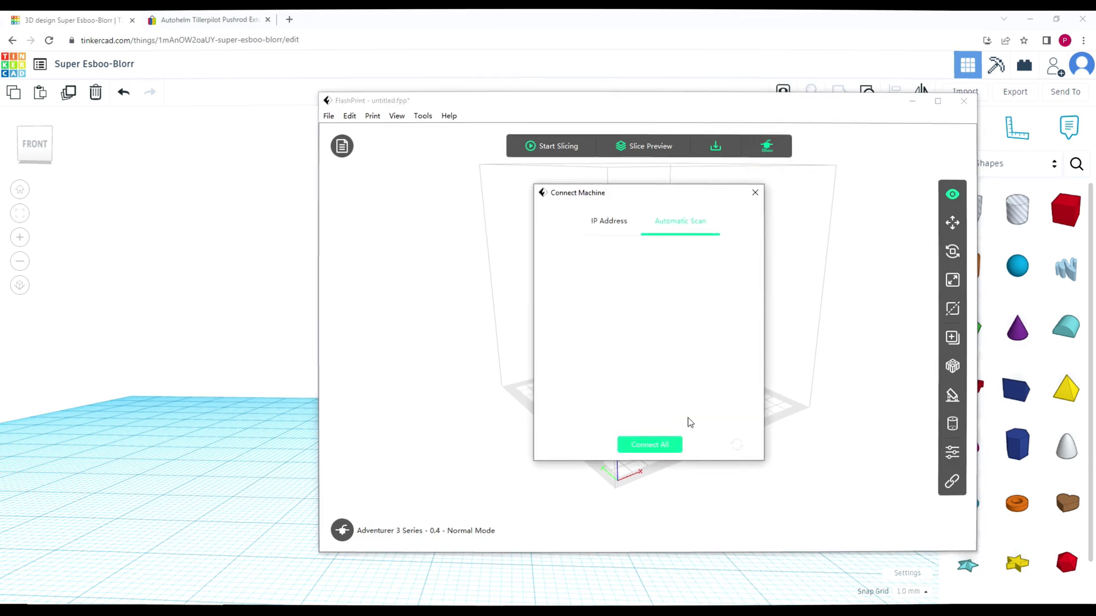